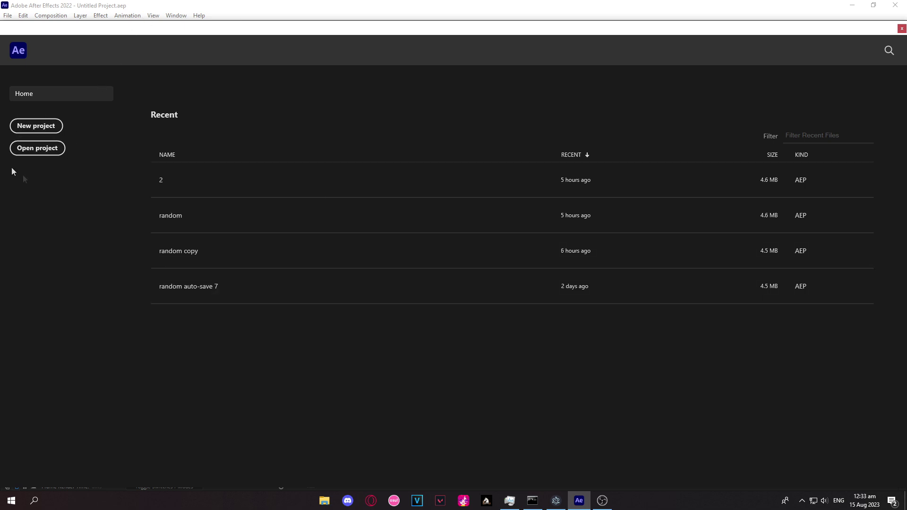
# Scale the phone-recorded footage layer to 226% so it fills the comp, preview it, and collapse its properties.
pyautogui.press('Escape')
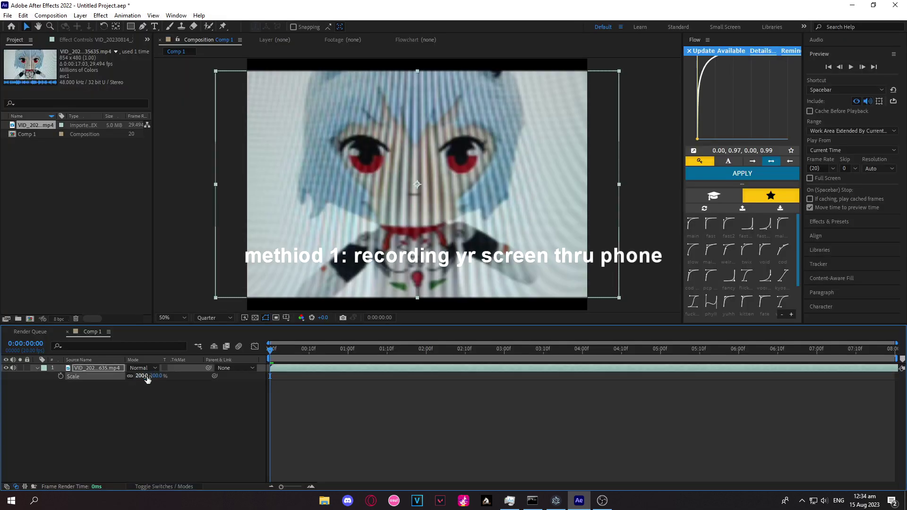
pyautogui.write('260')
pyautogui.click(182, 388)
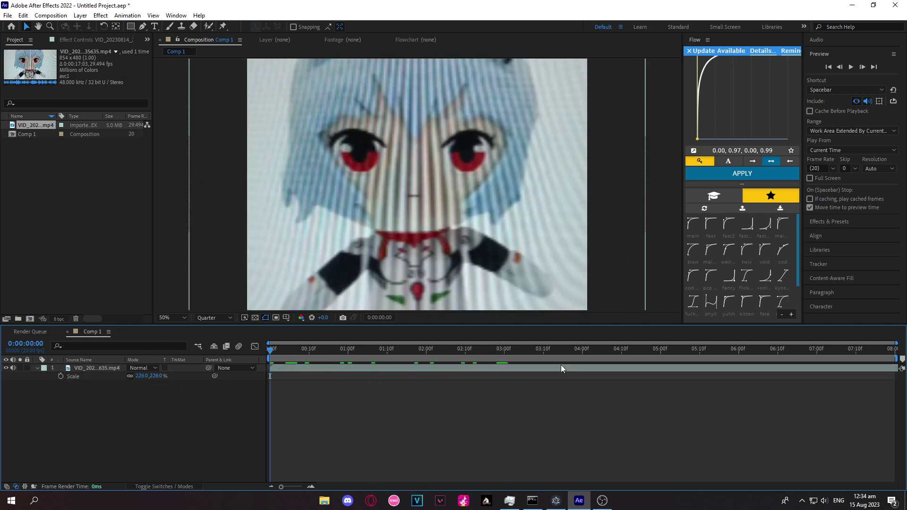
pyautogui.click(698, 368)
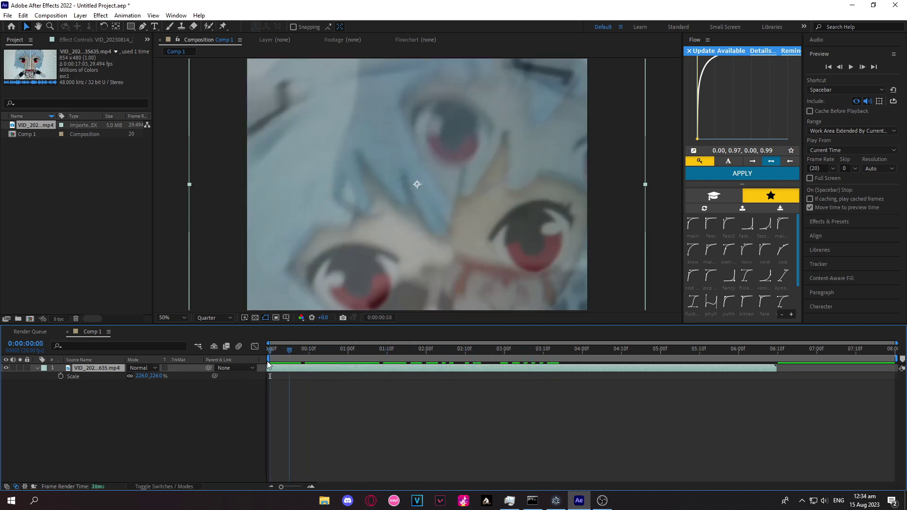
pyautogui.press('space')
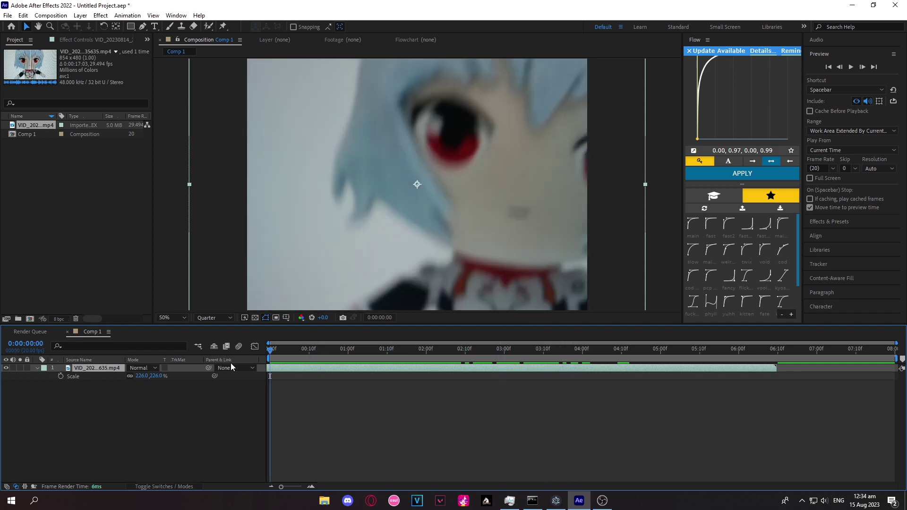
pyautogui.click(271, 348)
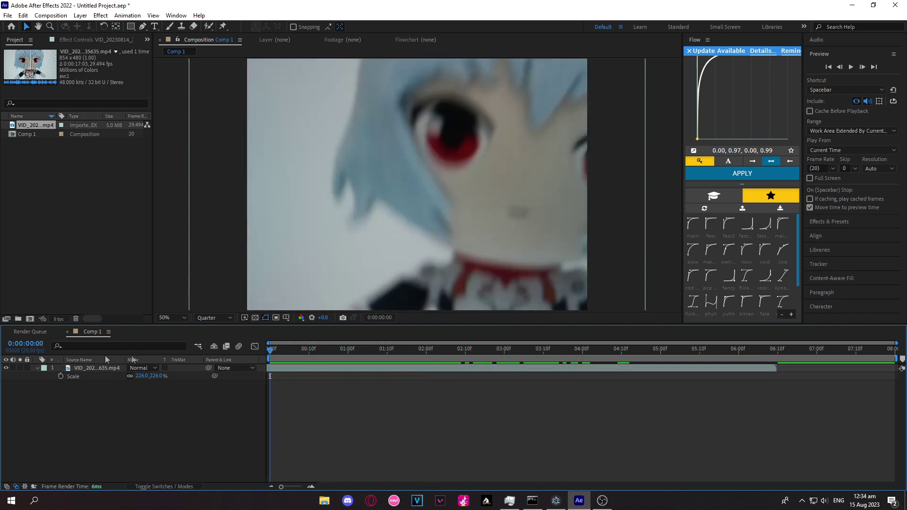
pyautogui.click(294, 370)
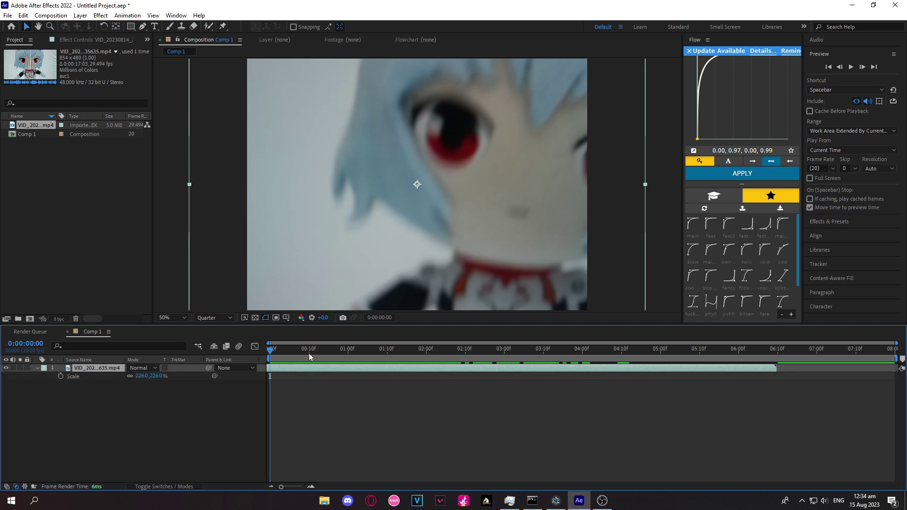
pyautogui.press('s')
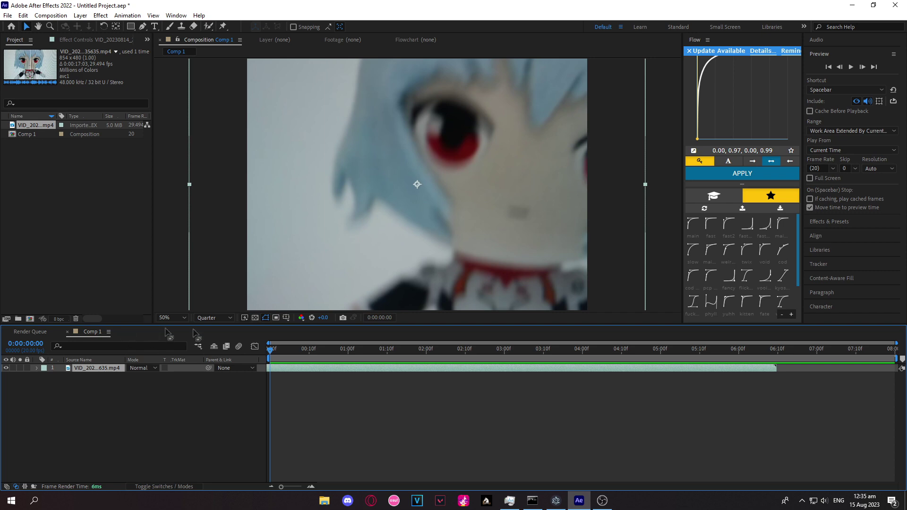
# Add a new adjustment layer above the footage and apply Posterize Time to it via the effect search.
pyautogui.press('space')
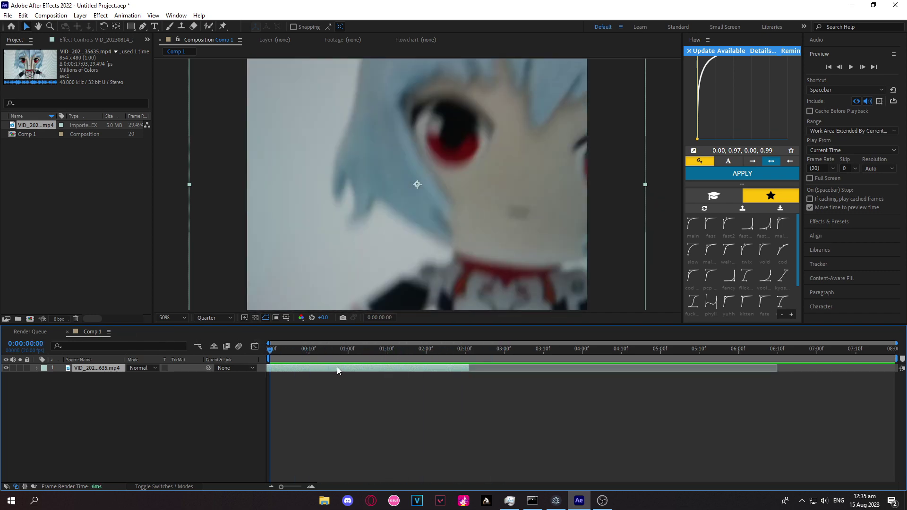
pyautogui.hotkey('ctrl', 'space')
pyautogui.write('po')
pyautogui.click(514, 406)
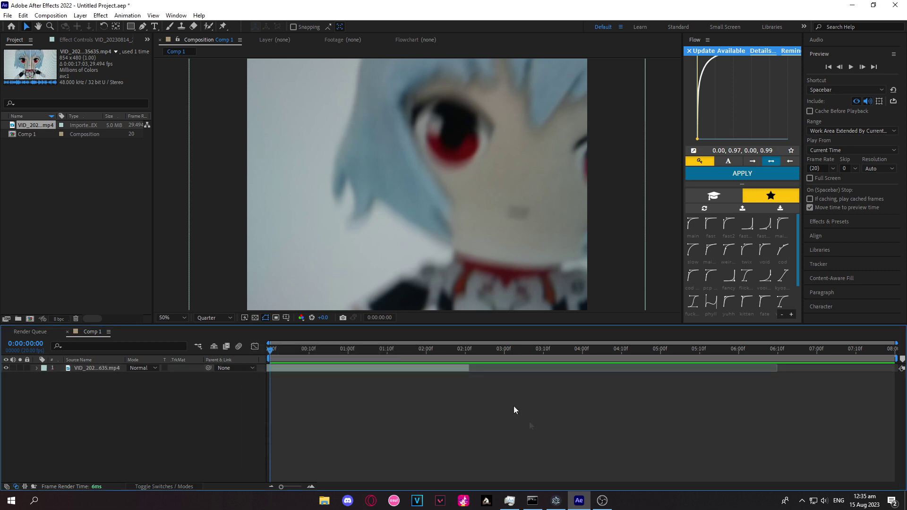
pyautogui.hotkey('ctrl', 'alt', 'y')
pyautogui.hotkey('ctrl', 'space')
pyautogui.write('po')
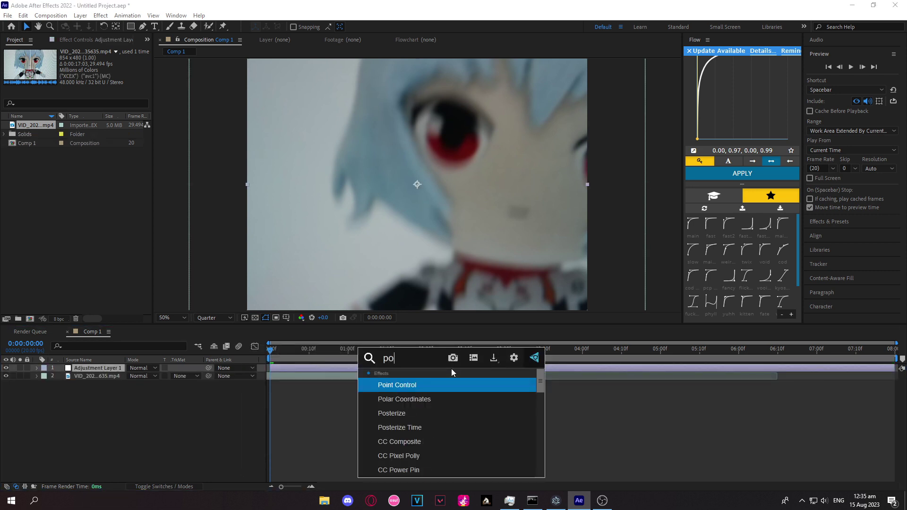
pyautogui.write('st')
pyautogui.press('Return')
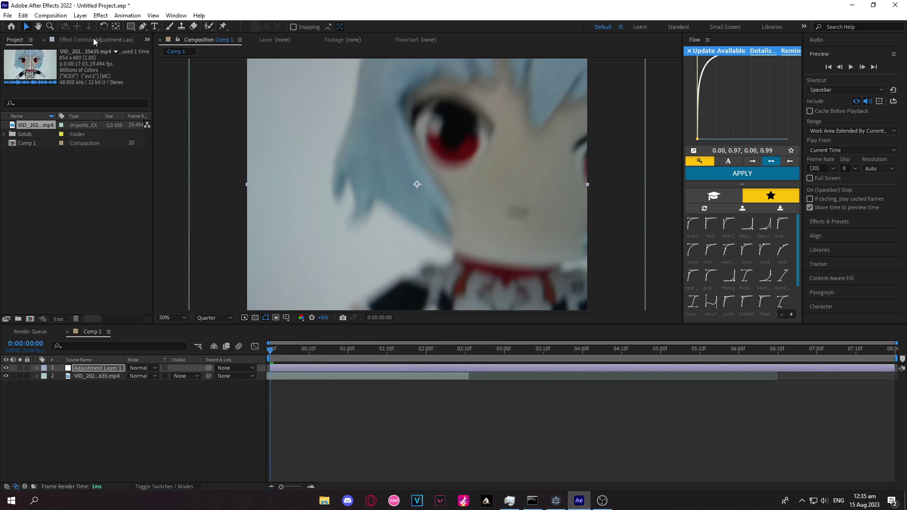
# Set Posterize Time's Frame Rate to 5 and preview the choppy playback.
pyautogui.click(91, 40)
pyautogui.click(90, 68)
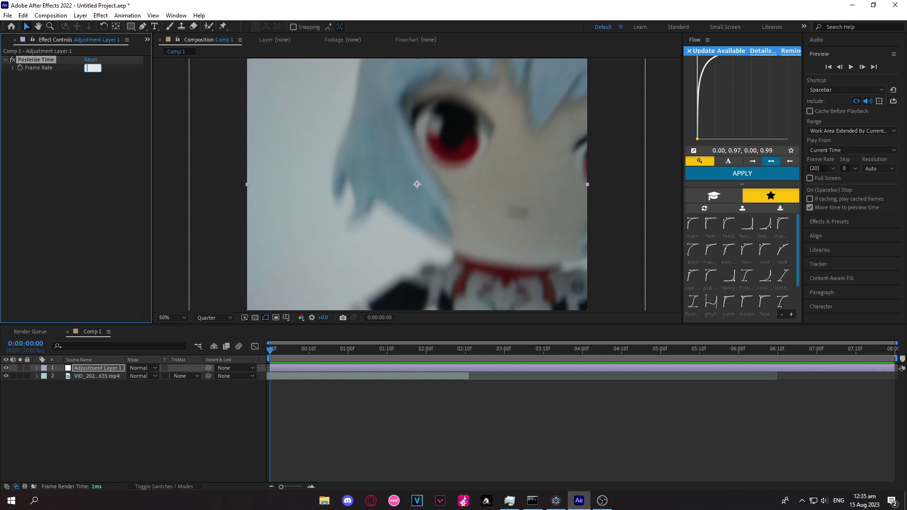
pyautogui.write('5')
pyautogui.press('Return')
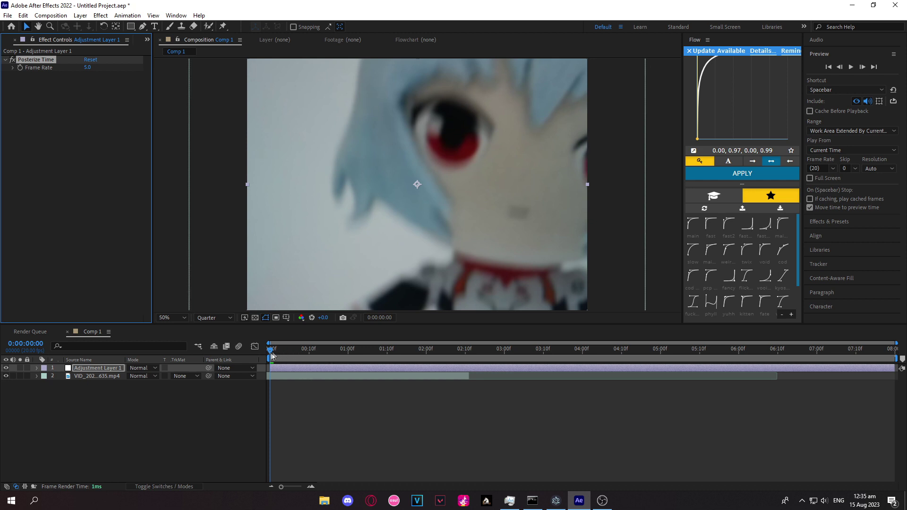
pyautogui.press('space')
pyautogui.press('space')
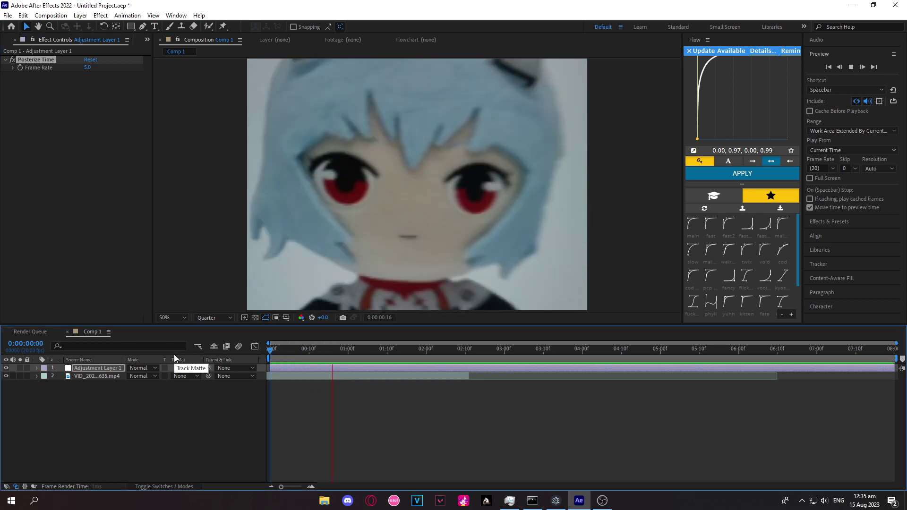
pyautogui.press('space')
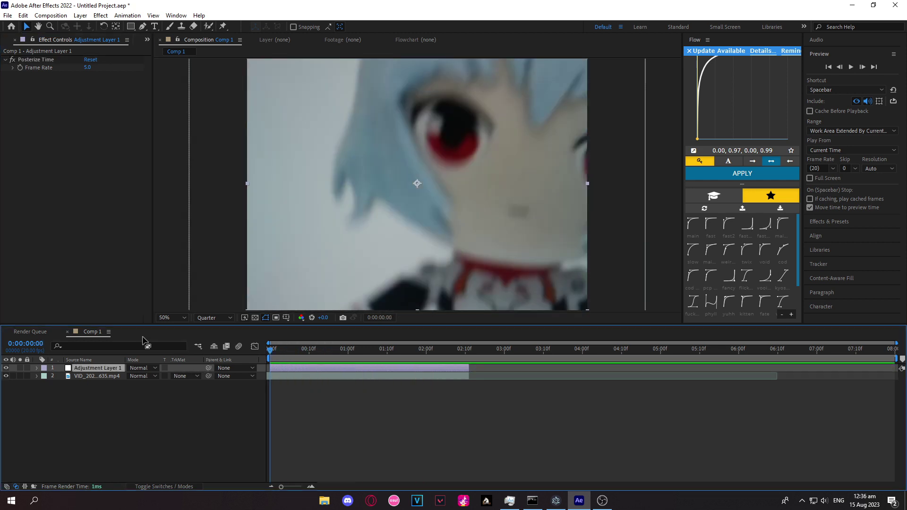
pyautogui.hotkey('ctrl', 'space')
pyautogui.write('ex')
pyautogui.press('BackSpace')
pyautogui.press('BackSpace')
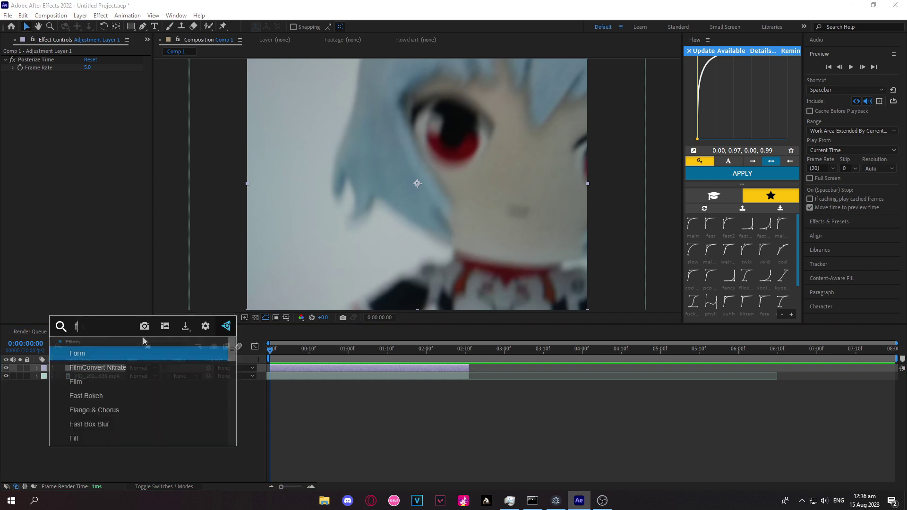
pyautogui.write('flicke')
pyautogui.press('Return')
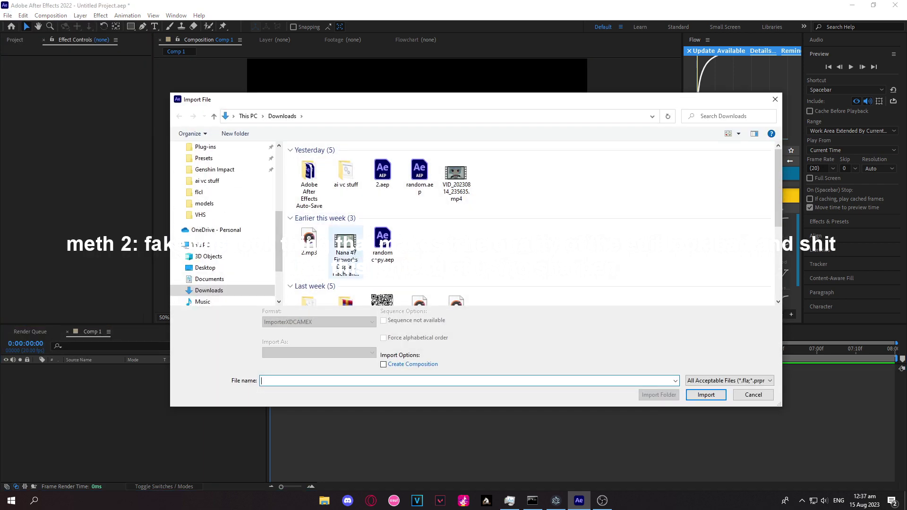
# Import the Nana 47 mp4 and drop it into the composition timeline.
pyautogui.doubleClick(344, 252)
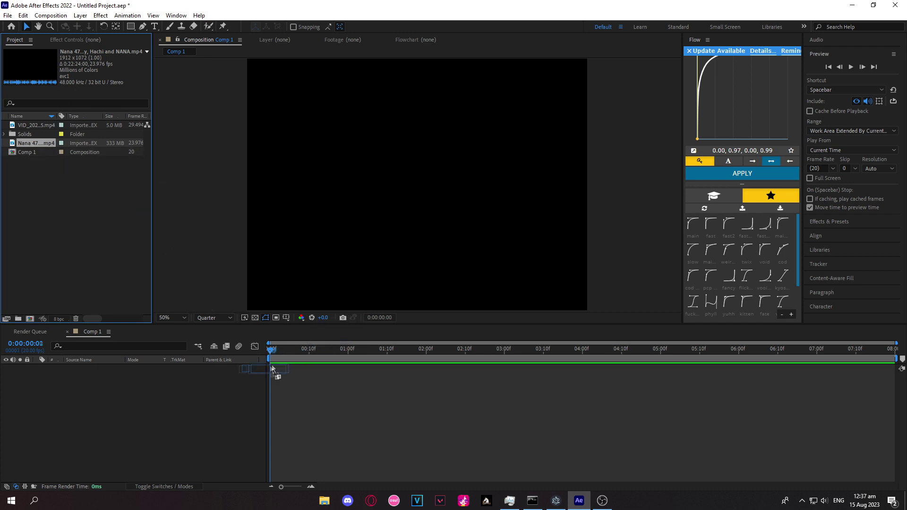
pyautogui.moveTo(41, 142)
pyautogui.mouseDown()
pyautogui.moveTo(277, 371)
pyautogui.moveTo(499, 349)
pyautogui.mouseUp()
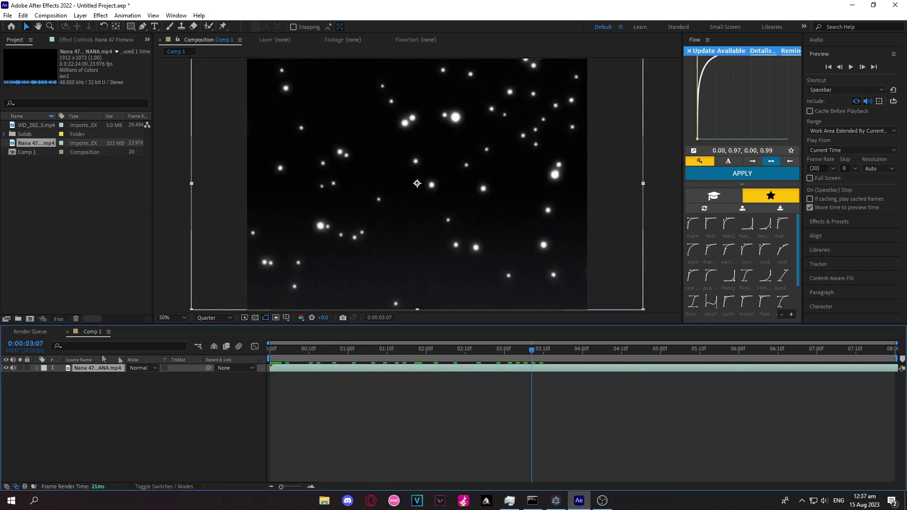
pyautogui.press('Home')
# Set the clip's In point at the night-time bench scene in the Layer viewer, return to 0:00, and add an adjustment layer.
pyautogui.doubleClick(280, 369)
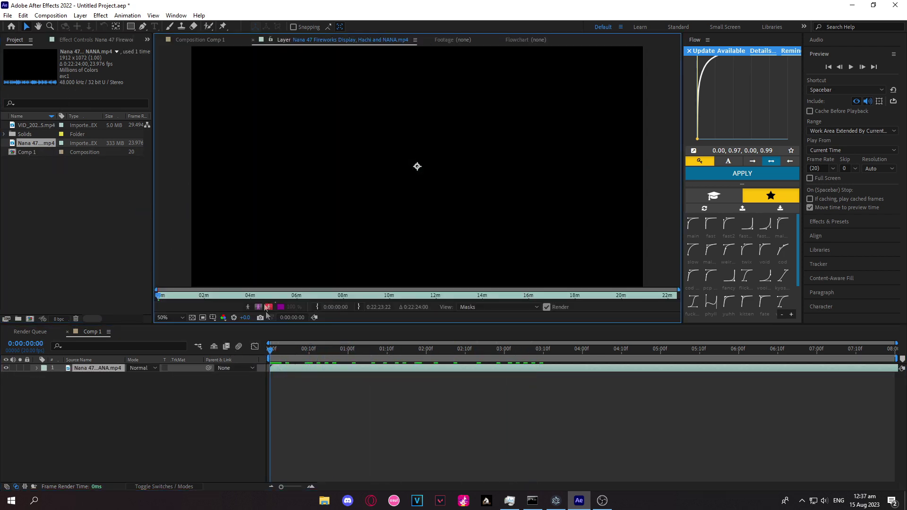
pyautogui.moveTo(247, 294); pyautogui.dragTo(360, 294)
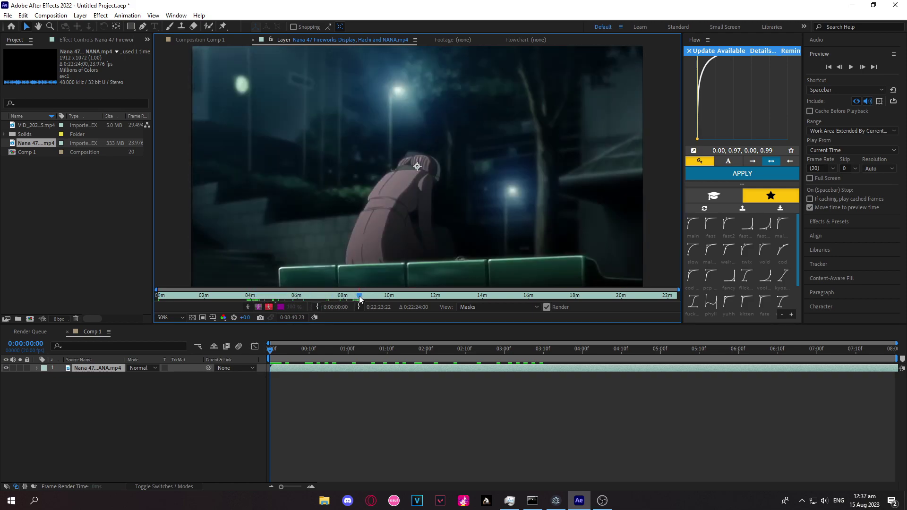
pyautogui.click(322, 304)
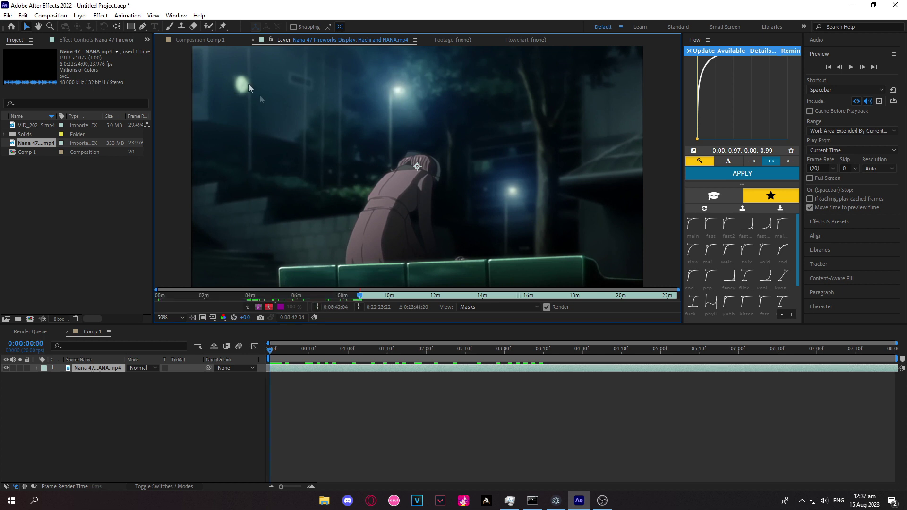
pyautogui.click(205, 39)
pyautogui.click(367, 349)
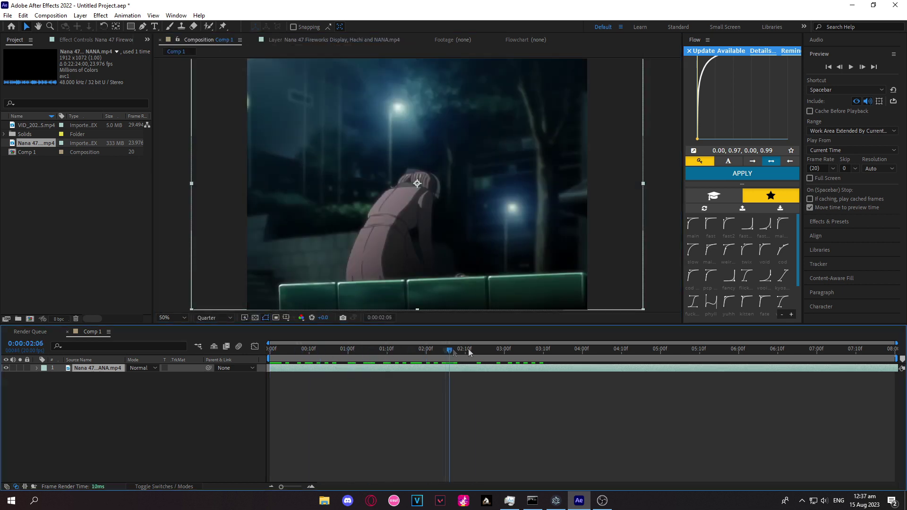
pyautogui.moveTo(367, 348); pyautogui.dragTo(270, 349)
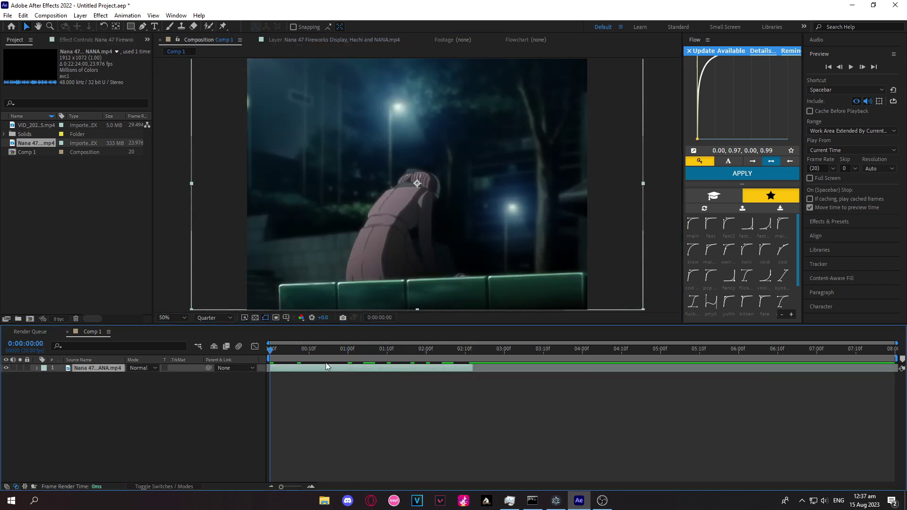
pyautogui.hotkey('ctrl', 'alt', 'y')
# Trim the adjustment layer to end at 02:12 and give it Posterize Time with Frame Rate 10.
pyautogui.click(472, 348)
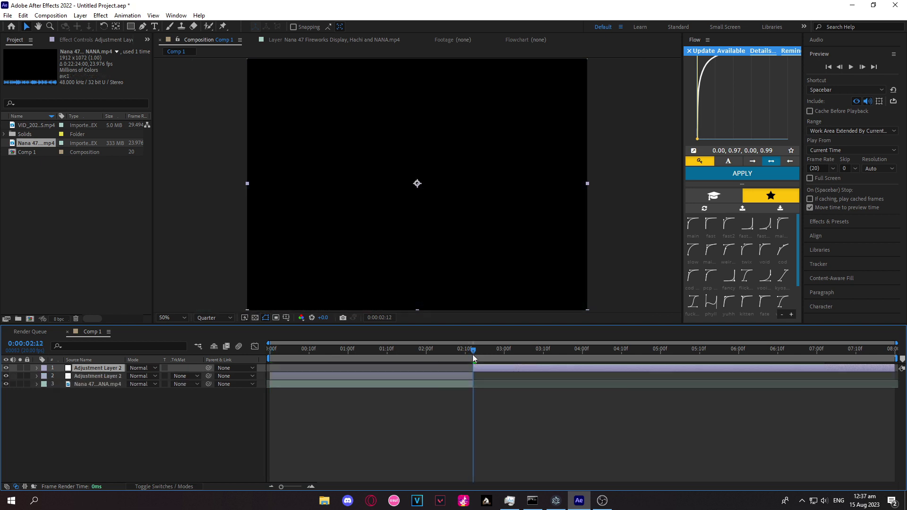
pyautogui.hotkey('alt', ']')
pyautogui.press('Home')
pyautogui.hotkey('ctrl', 'space')
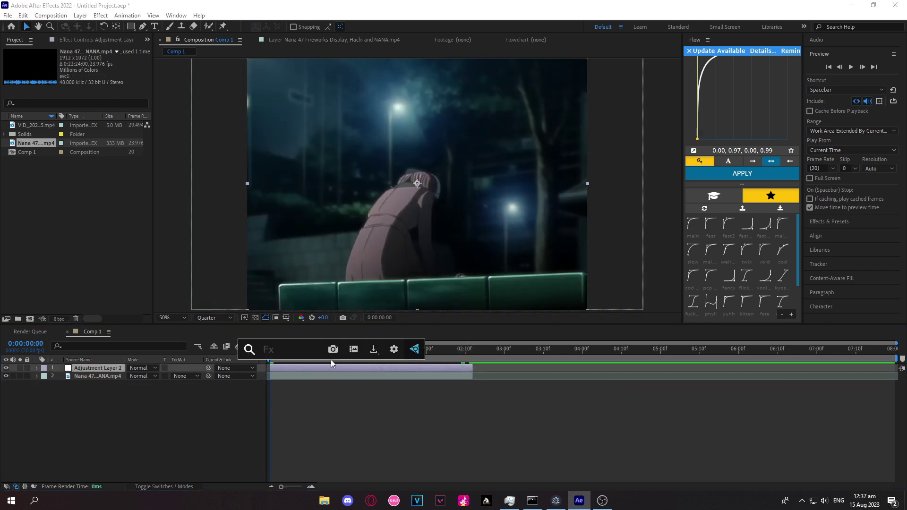
pyautogui.write('post')
pyautogui.press('Return')
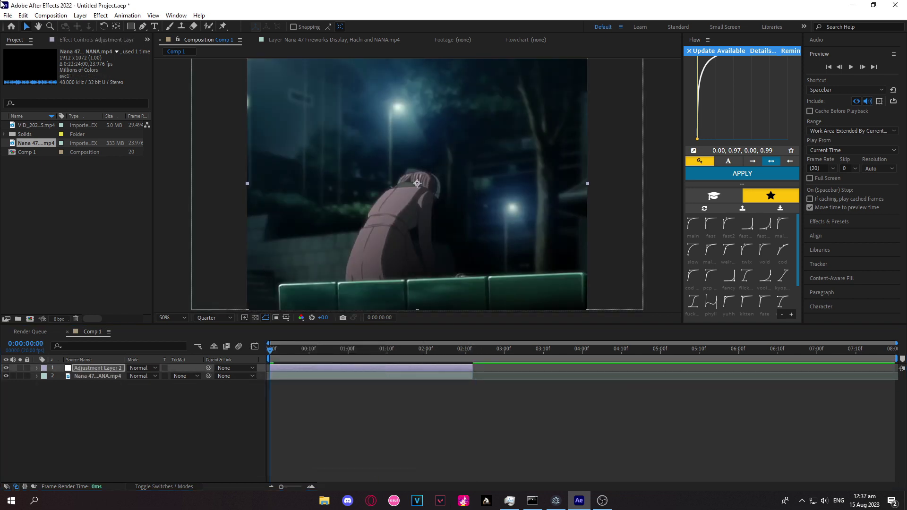
pyautogui.click(91, 69)
pyautogui.write('10')
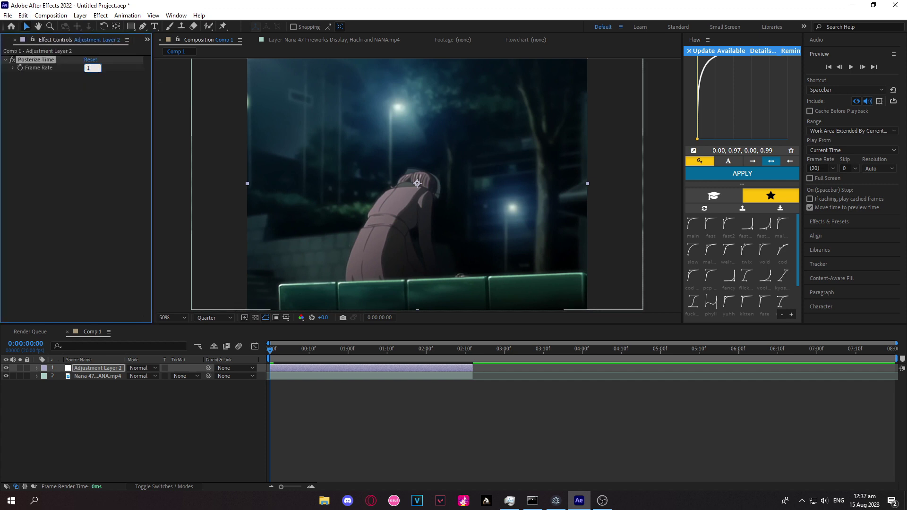
pyautogui.press('Return')
# Preview the choppier 10 fps motion from the start of the clip.
pyautogui.click(443, 271)
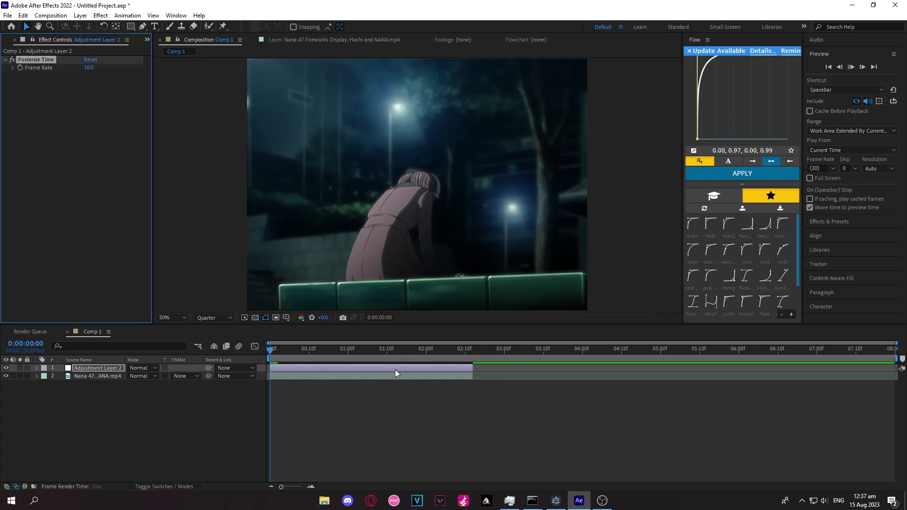
pyautogui.press('space')
pyautogui.press('space')
pyautogui.moveTo(324, 348); pyautogui.dragTo(268, 349)
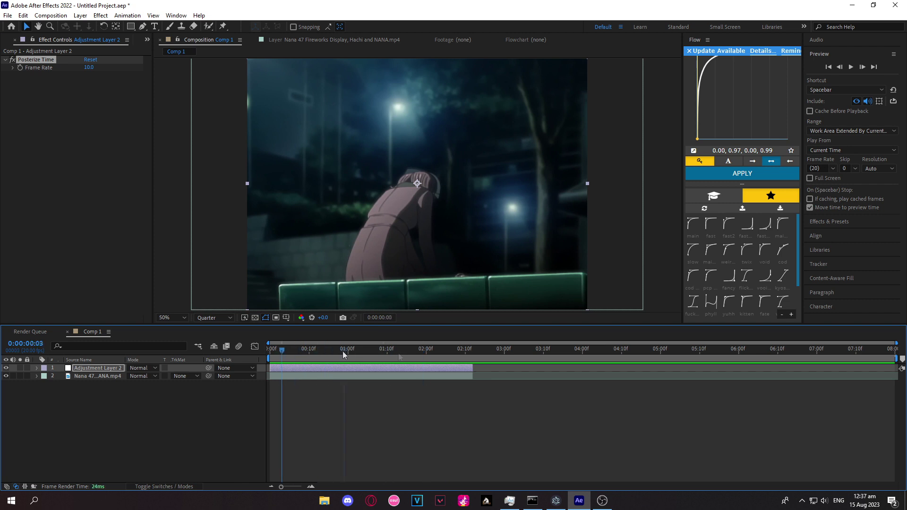
pyautogui.press('space')
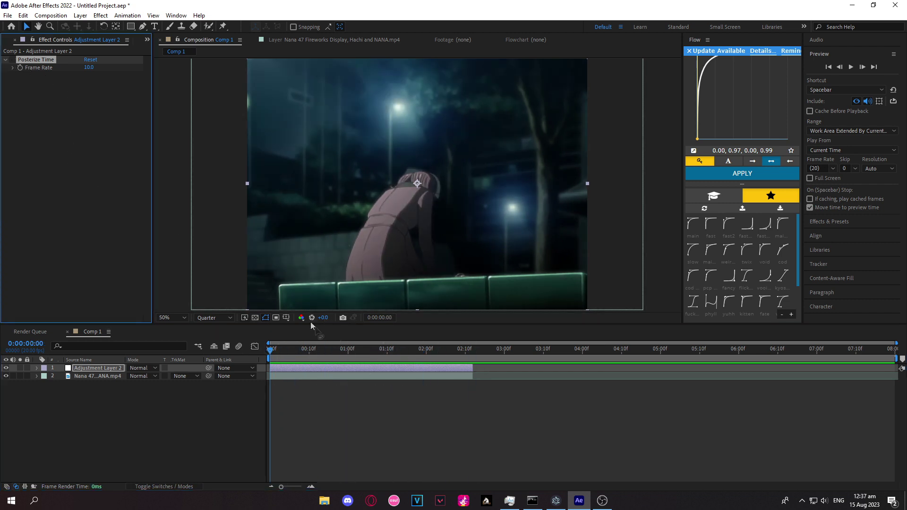
pyautogui.press('space')
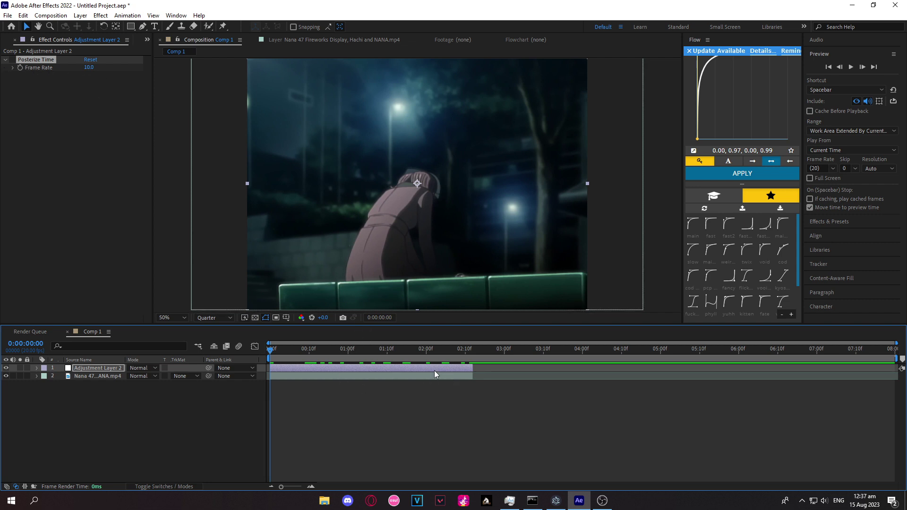
pyautogui.click(352, 349)
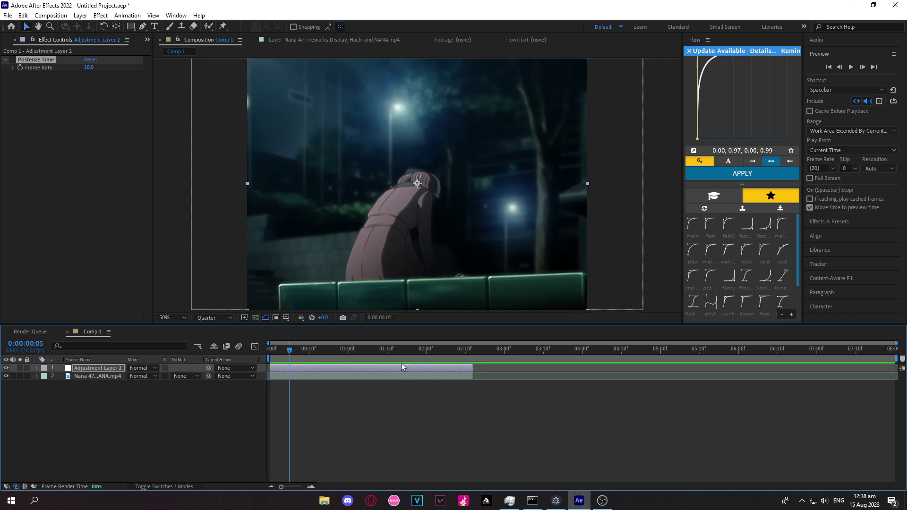
pyautogui.press('pageup')
pyautogui.press('Home')
# Apply S_Emboss to the adjustment layer and scrub the first second of footage.
pyautogui.hotkey('ctrl', 'space')
pyautogui.write('emb')
pyautogui.press('Down')
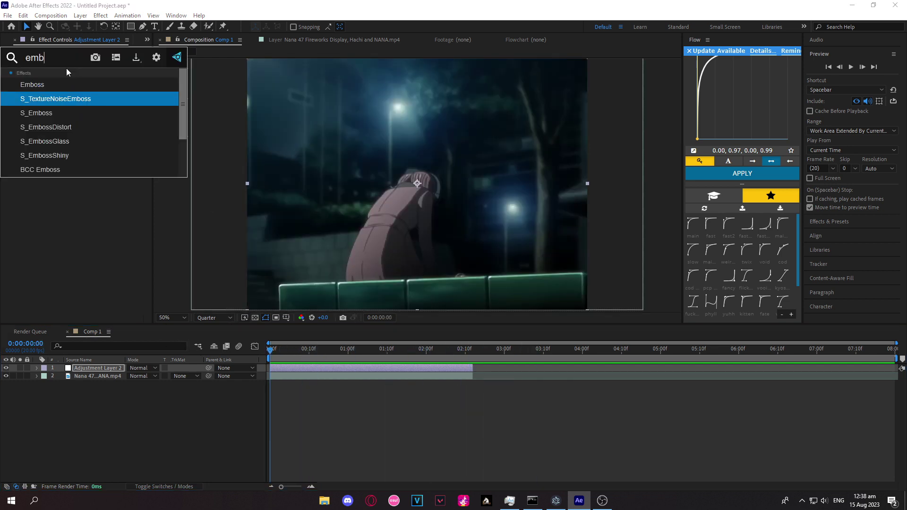
pyautogui.press('Return')
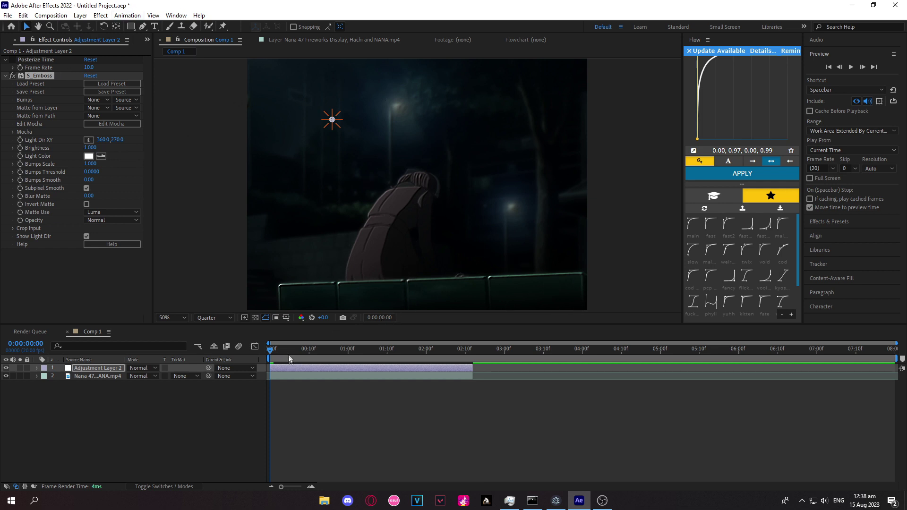
pyautogui.moveTo(272, 348); pyautogui.dragTo(272, 347)
pyautogui.click(359, 348)
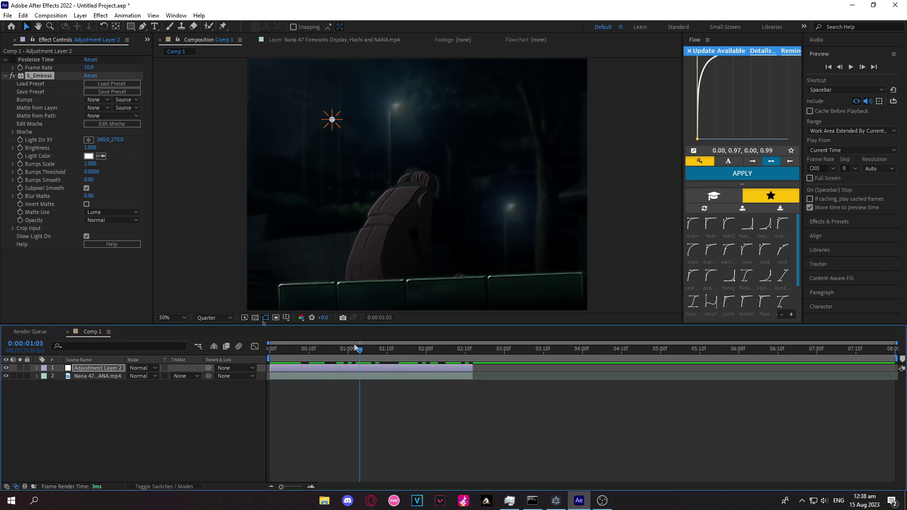
pyautogui.moveTo(355, 348); pyautogui.dragTo(270, 348)
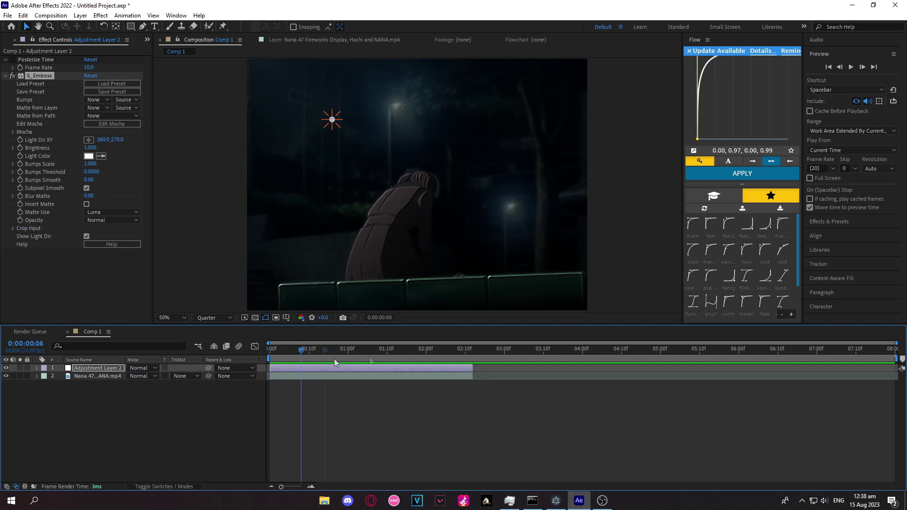
# Raise the emboss Brightness to 5.29, end the work area under a second in, and preview at full resolution.
pyautogui.moveTo(91, 147); pyautogui.dragTo(241, 143)
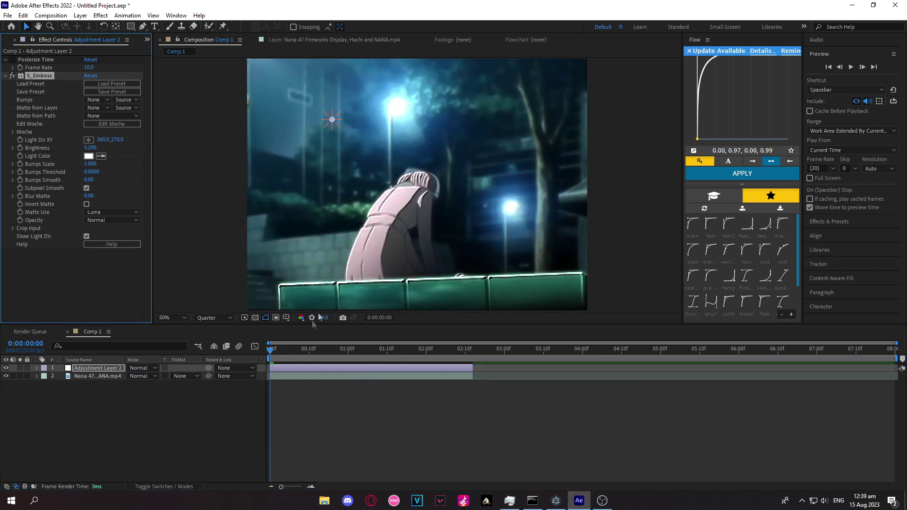
pyautogui.click(286, 348)
pyautogui.moveTo(328, 348); pyautogui.dragTo(337, 348)
pyautogui.press('n')
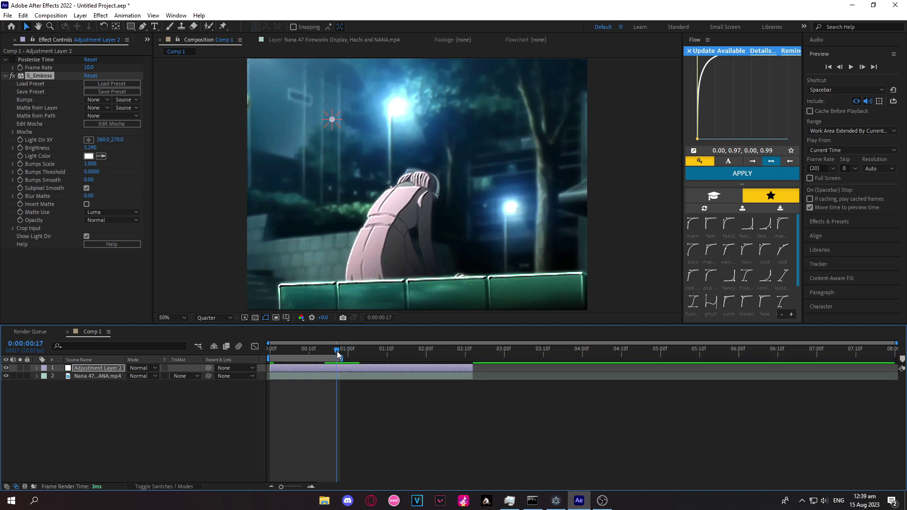
pyautogui.press('Home')
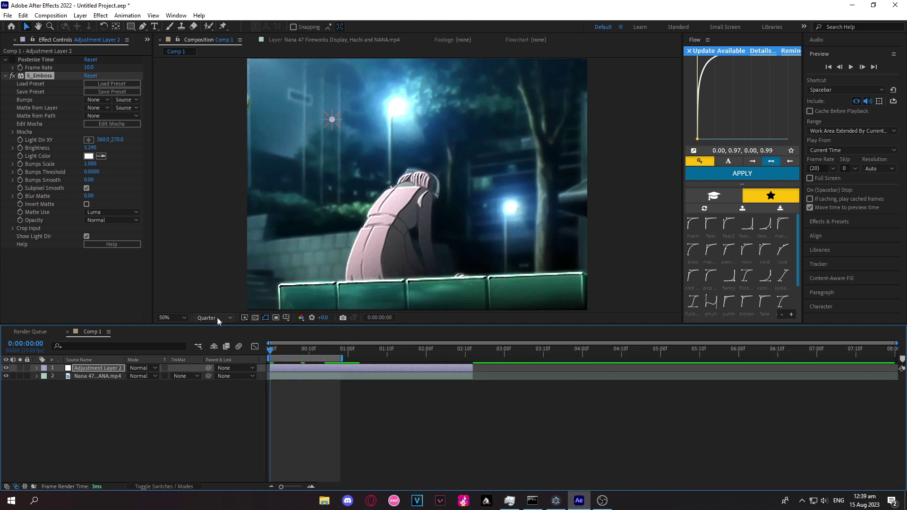
pyautogui.click(217, 317)
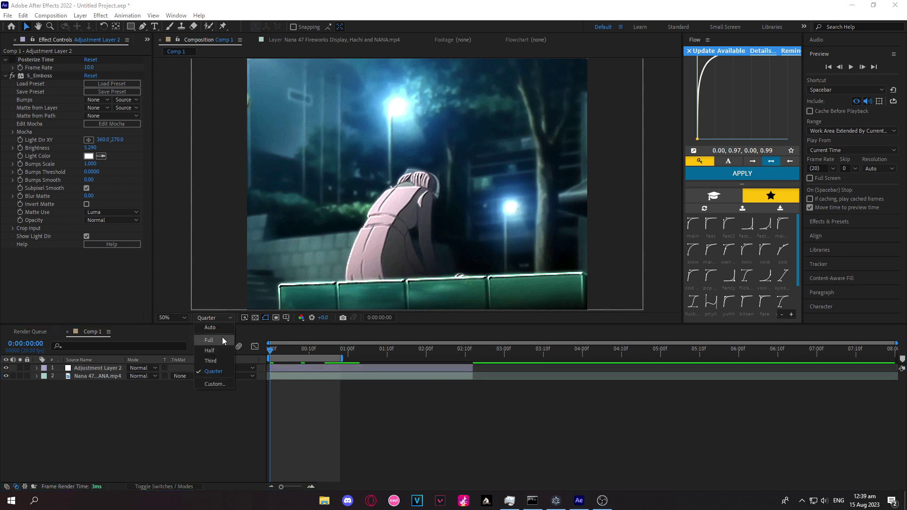
pyautogui.click(221, 340)
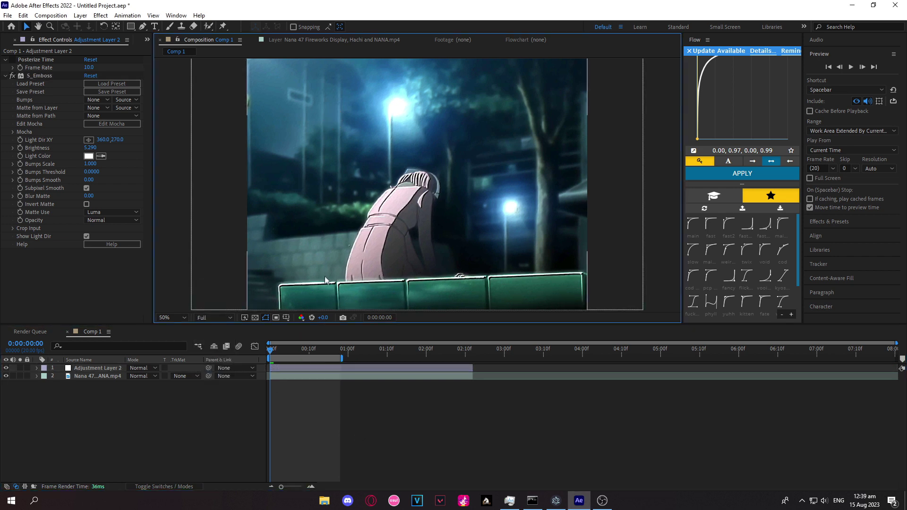
pyautogui.rightClick(340, 271)
pyautogui.click(104, 417)
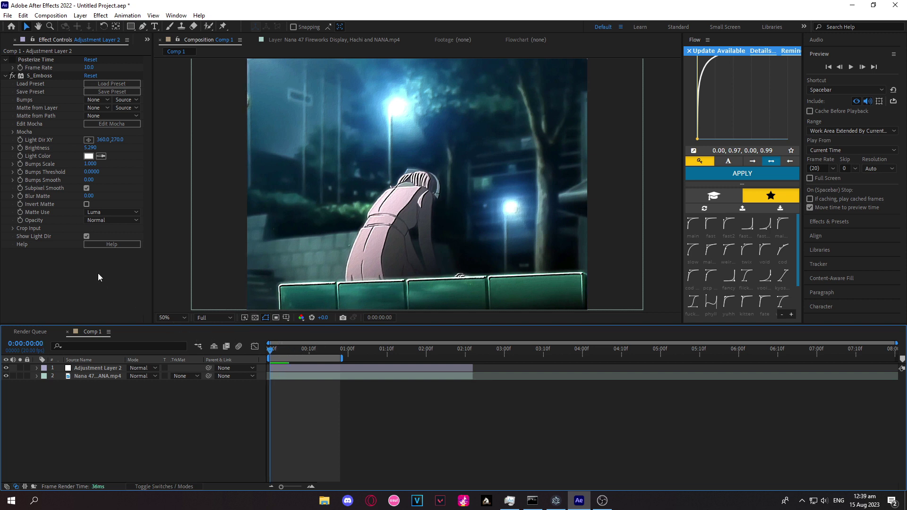
# Increase the emboss Bumps Scale to 1.42, nudge Bumps Threshold, and return the preview to quarter resolution.
pyautogui.moveTo(91, 164)
pyautogui.mouseDown()
pyautogui.moveTo(113, 164)
pyautogui.moveTo(100, 166)
pyautogui.mouseUp()
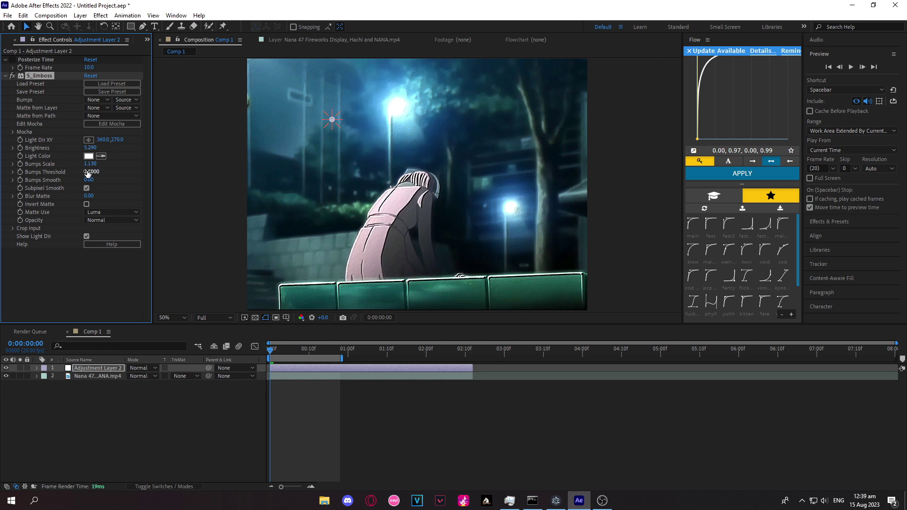
pyautogui.moveTo(95, 172); pyautogui.dragTo(109, 171)
pyautogui.click(213, 317)
pyautogui.click(217, 345)
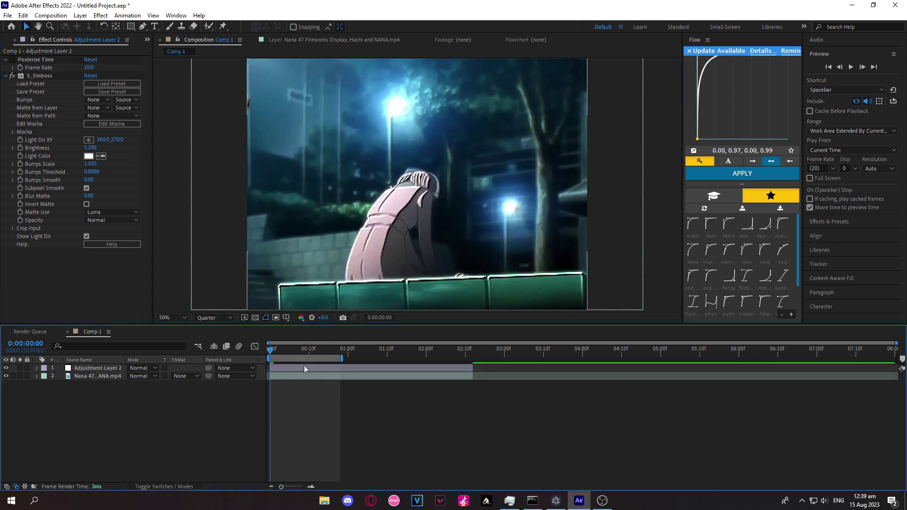
pyautogui.click(7, 15)
# Import the VHS overlay mp4 from the Documents > editting > overlays > VHS folder.
pyautogui.click(22, 137)
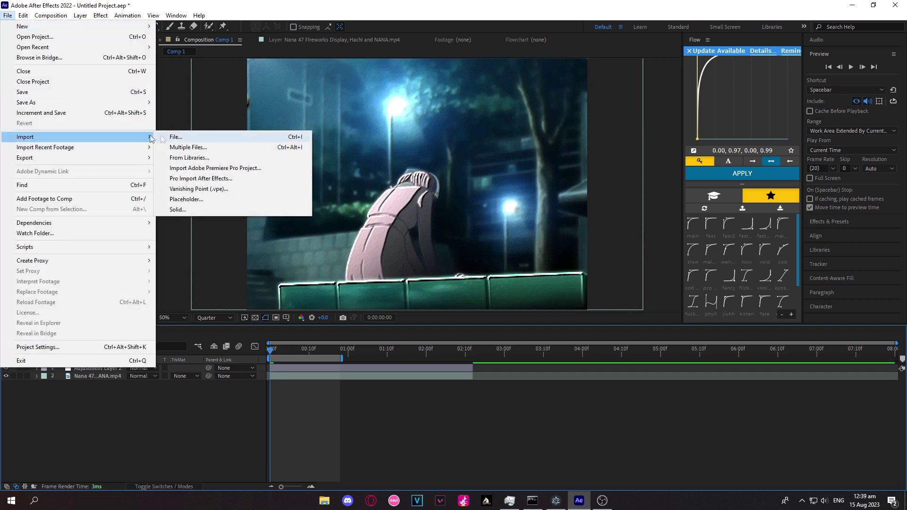
pyautogui.click(174, 137)
pyautogui.scroll(-3, 412, 240)
pyautogui.scroll(3, 412, 240)
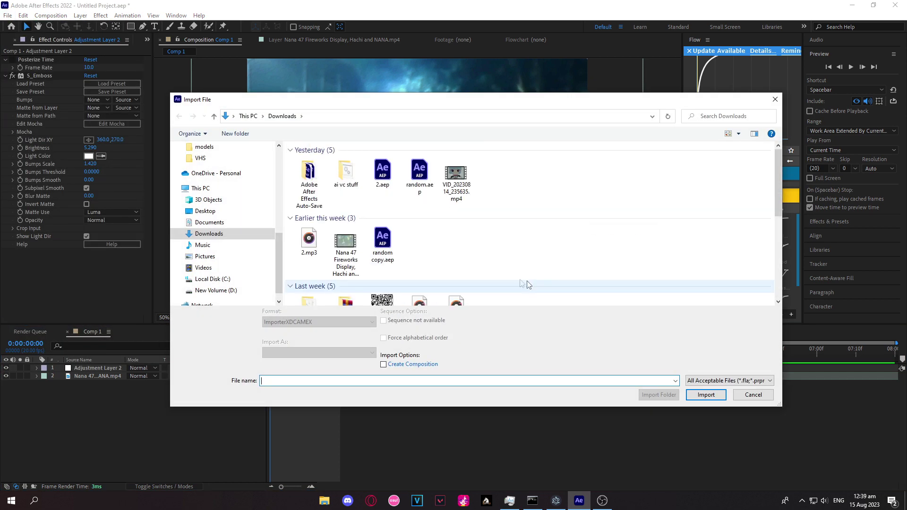
pyautogui.scroll(-3, 412, 241)
pyautogui.scroll(3, 412, 240)
pyautogui.scroll(-2, 227, 227)
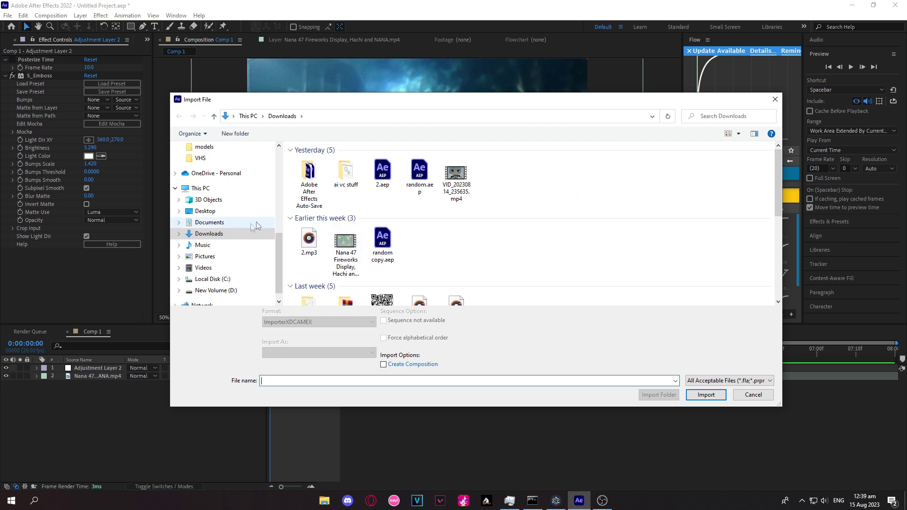
pyautogui.scroll(-3, 466, 239)
pyautogui.scroll(3, 466, 239)
pyautogui.scroll(-3, 466, 238)
pyautogui.scroll(3, 475, 234)
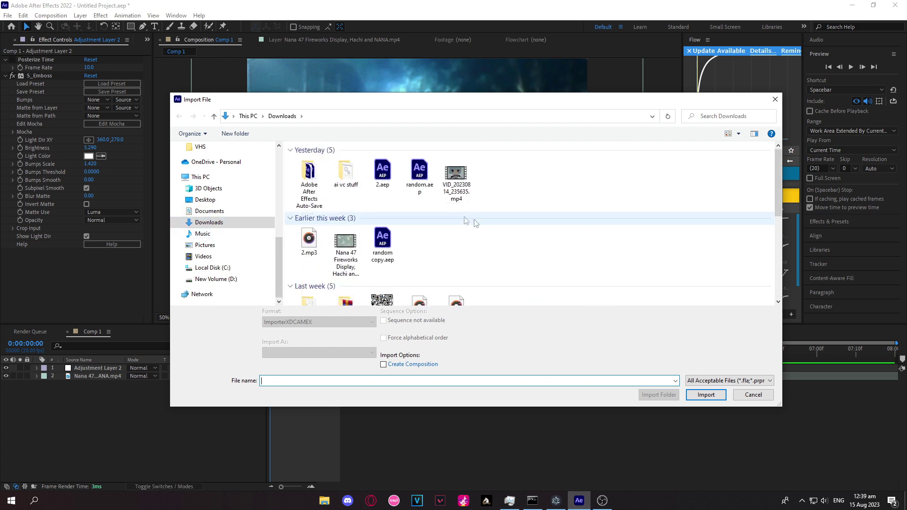
pyautogui.scroll(-3, 482, 237)
pyautogui.scroll(3, 477, 234)
pyautogui.scroll(-3, 467, 248)
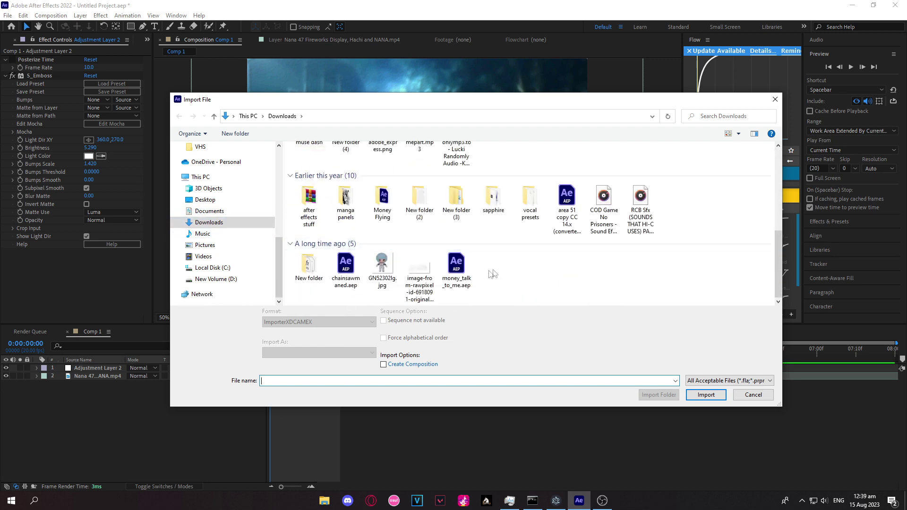
pyautogui.scroll(2, 433, 269)
pyautogui.scroll(-3, 433, 269)
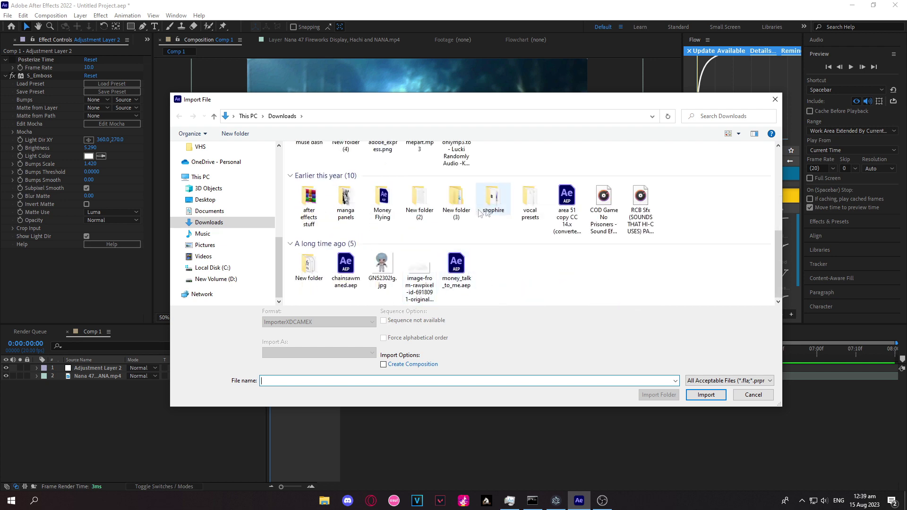
pyautogui.scroll(3, 216, 227)
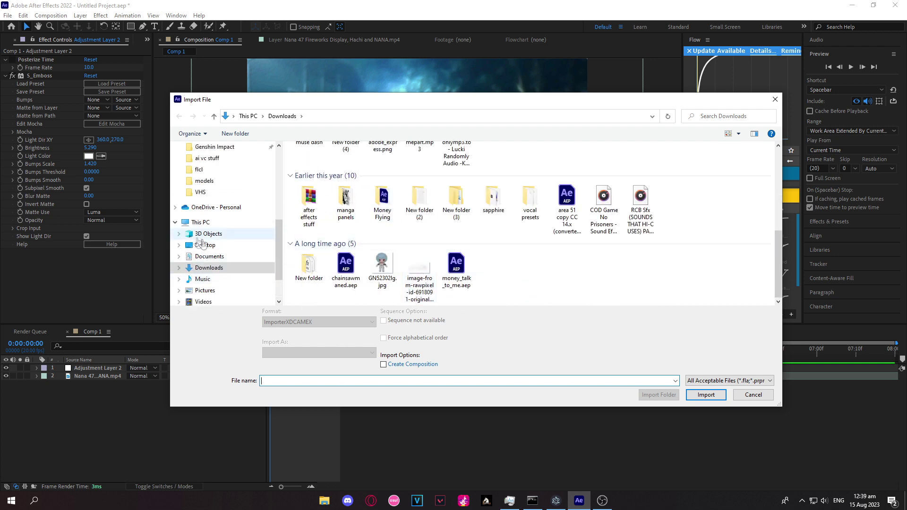
pyautogui.click(201, 237)
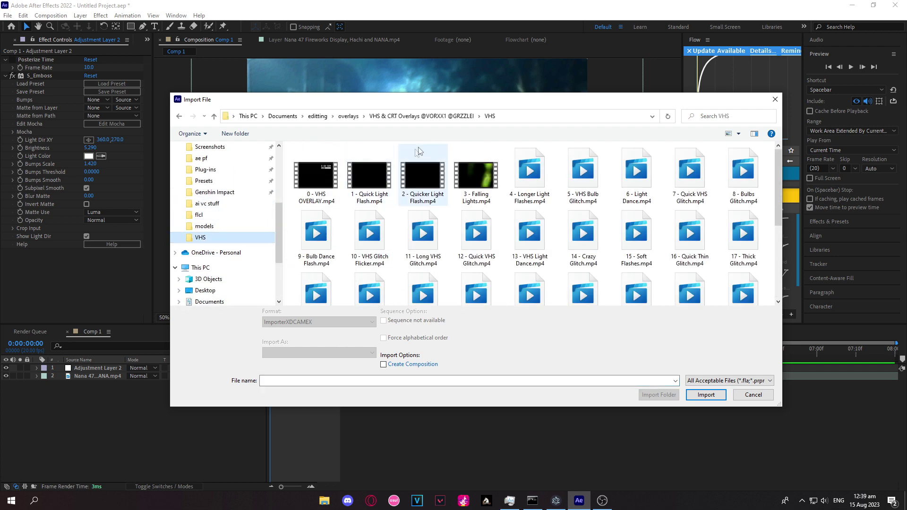
pyautogui.click(316, 183)
pyautogui.doubleClick(316, 182)
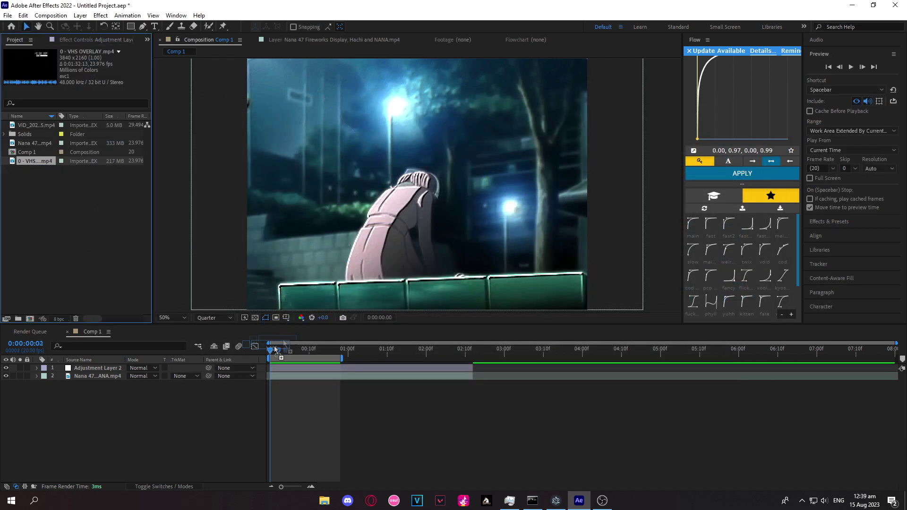
# Place the VHS overlay at the top of the layer stack with Screen blending mode.
pyautogui.moveTo(35, 161); pyautogui.dragTo(283, 367)
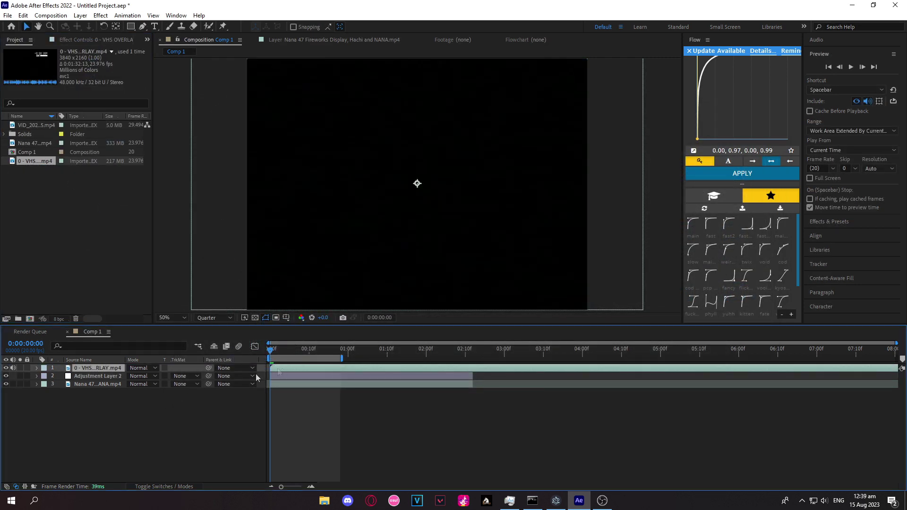
pyautogui.click(139, 367)
pyautogui.click(174, 198)
# Scale the overlay down to fit the comp and move it so its timecode readout sits top-right.
pyautogui.press('s')
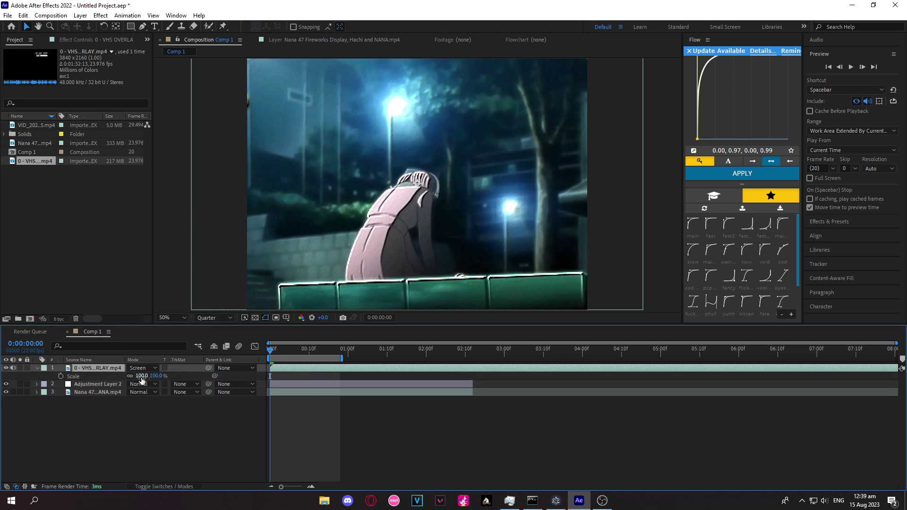
pyautogui.moveTo(142, 376); pyautogui.dragTo(128, 376)
pyautogui.press('s')
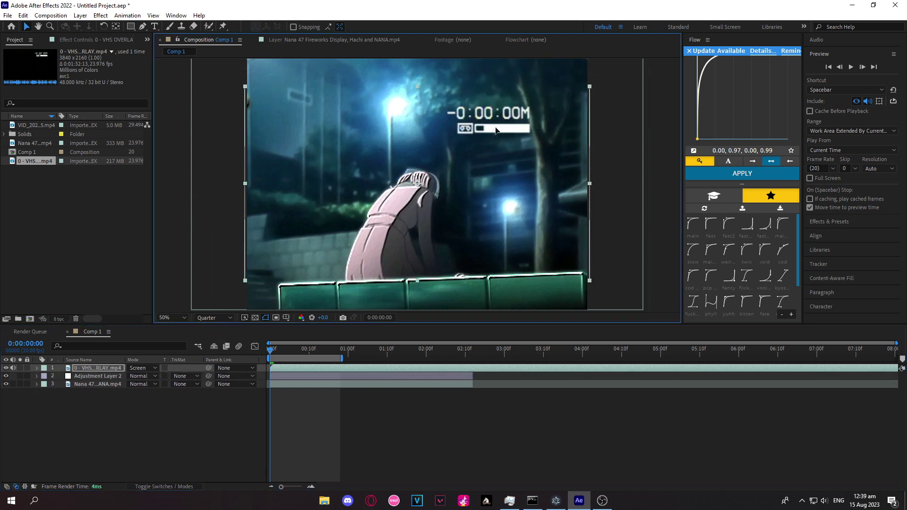
pyautogui.moveTo(496, 120); pyautogui.dragTo(519, 96)
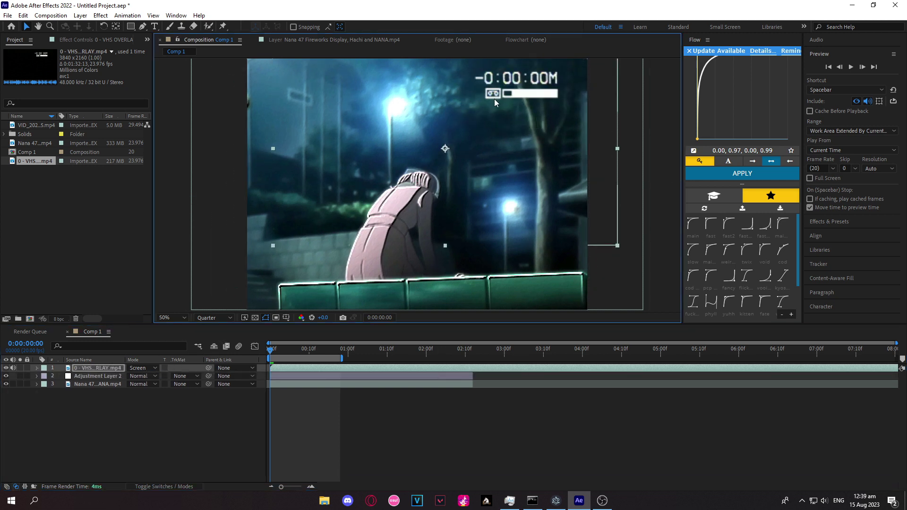
pyautogui.press('s')
pyautogui.moveTo(142, 376); pyautogui.dragTo(135, 376)
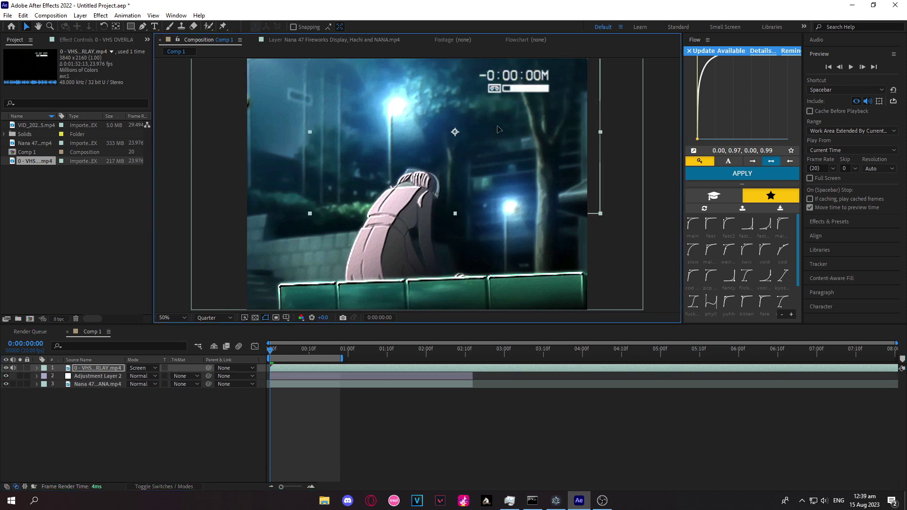
pyautogui.press('s')
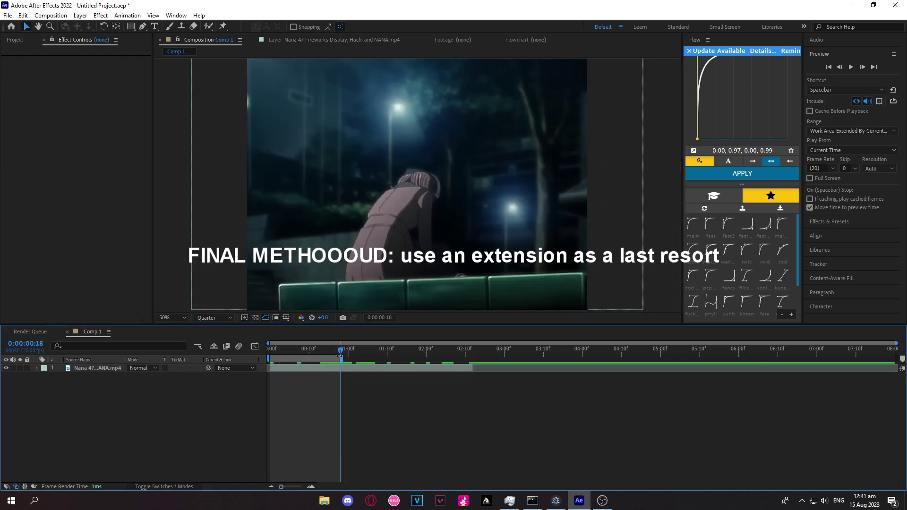
# Return to the first frame and glance at the Window > Extensions list without choosing one.
pyautogui.press('Delete')
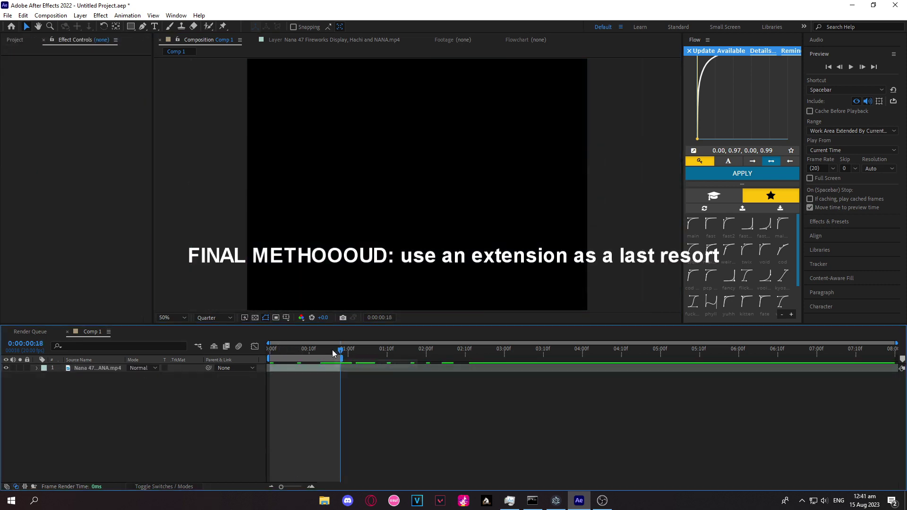
pyautogui.press('Home')
pyautogui.click(176, 15)
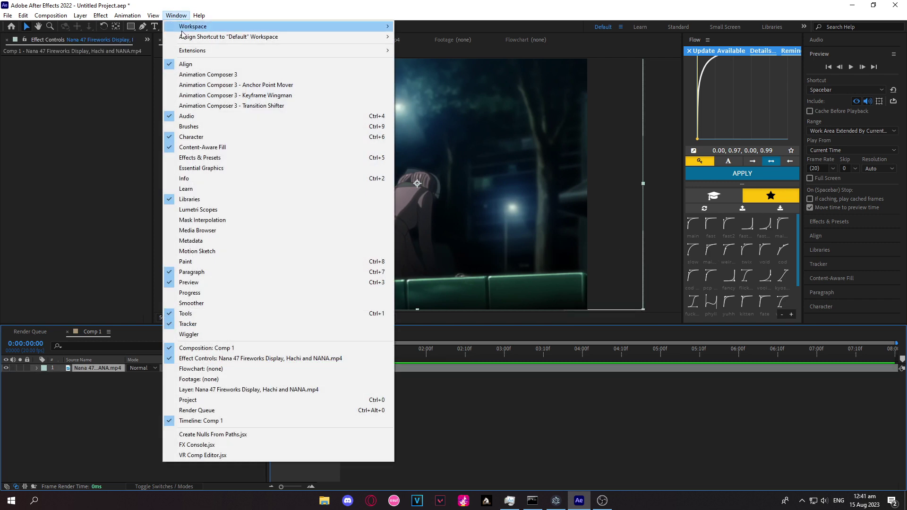
pyautogui.moveTo(192, 50)
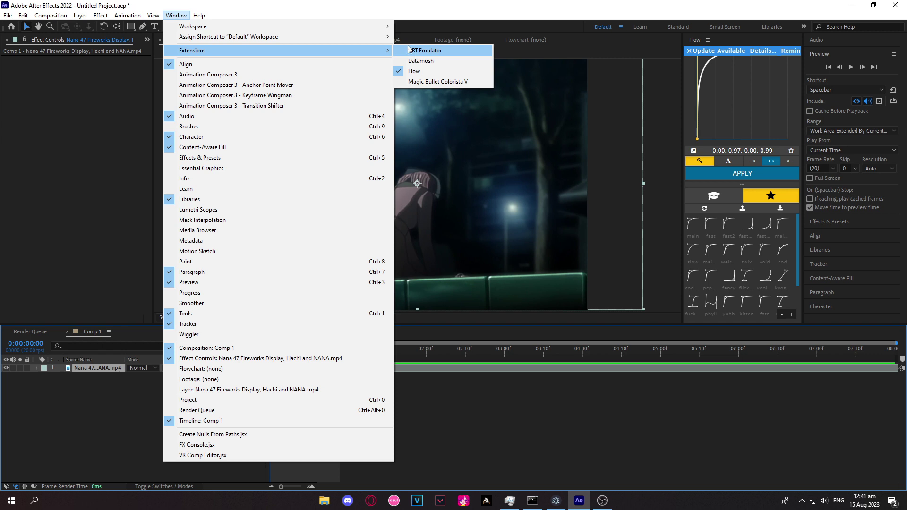
pyautogui.click(424, 50)
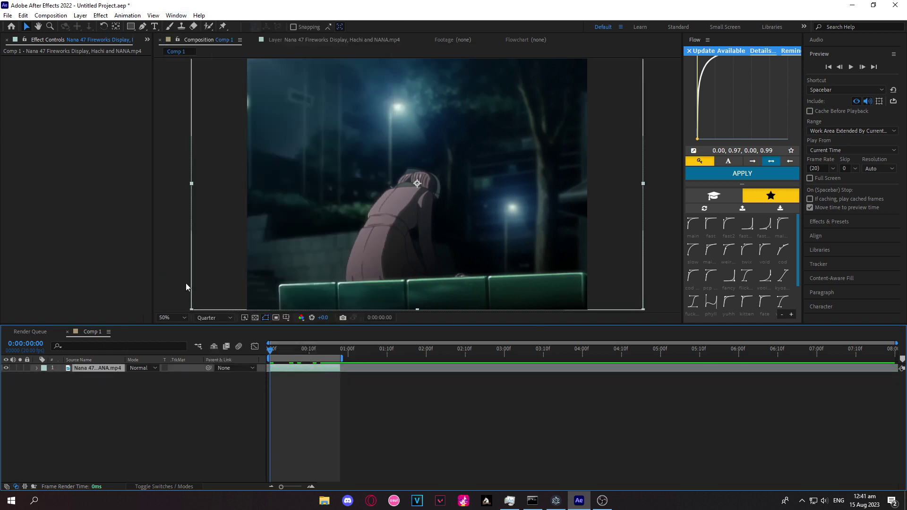
# Pre-compose the anime clip layer into its own nested comp, then bring up the installed extensions.
pyautogui.click(312, 369)
pyautogui.rightClick(305, 368)
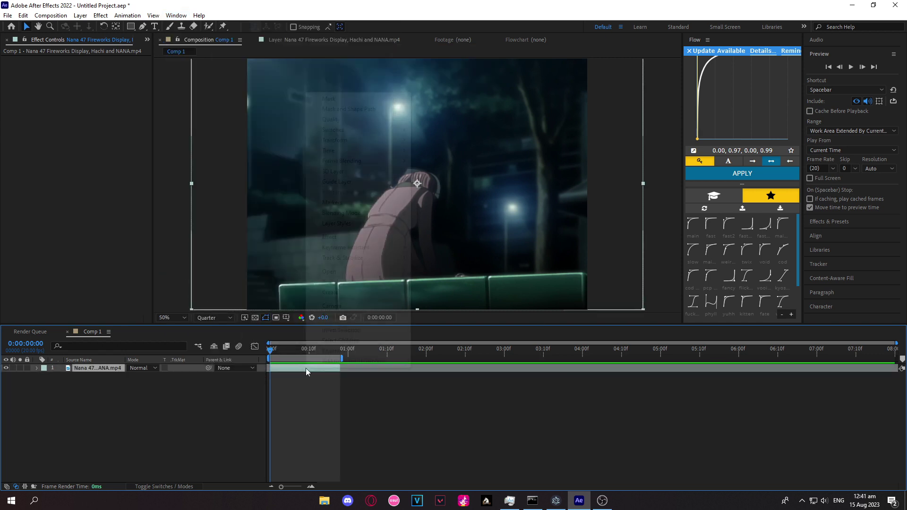
pyautogui.click(341, 317)
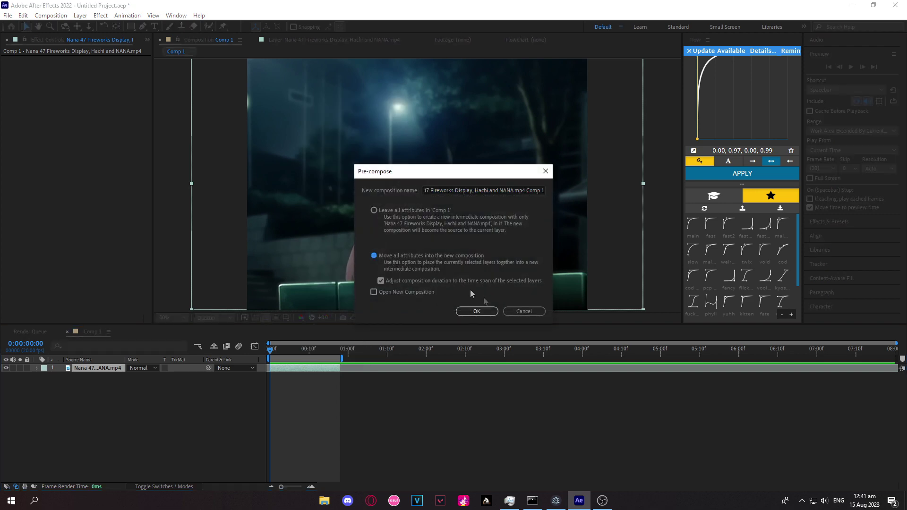
pyautogui.click(477, 311)
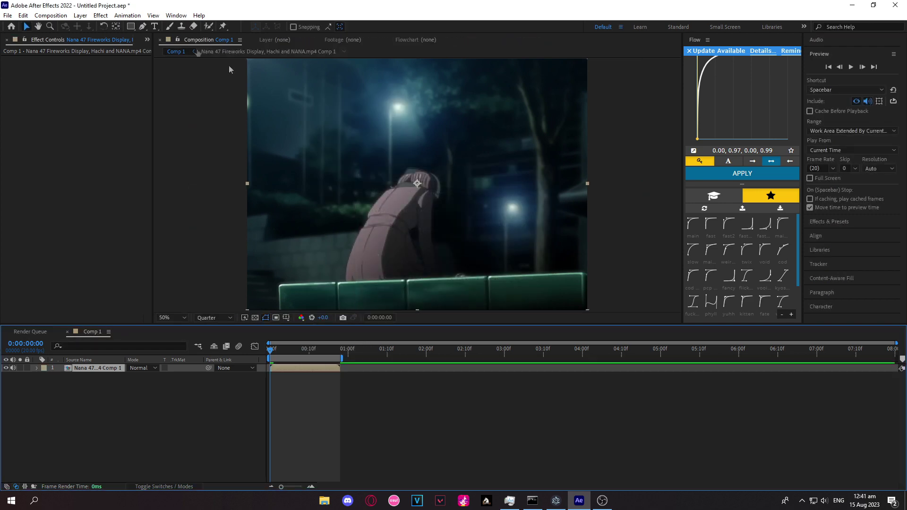
pyautogui.click(176, 15)
pyautogui.moveTo(212, 51)
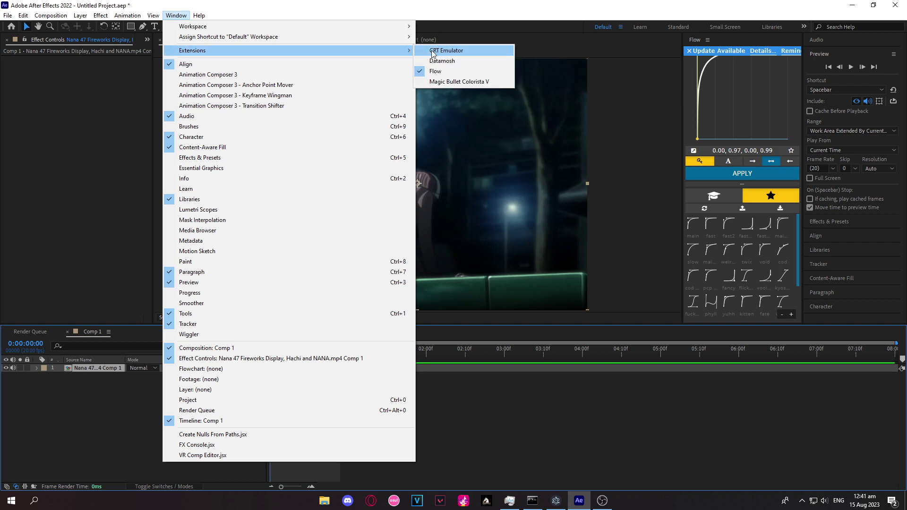
# Launch CRT Emulator, select the precomp layer, and apply Style 10 to build the CRT layer stack.
pyautogui.click(445, 51)
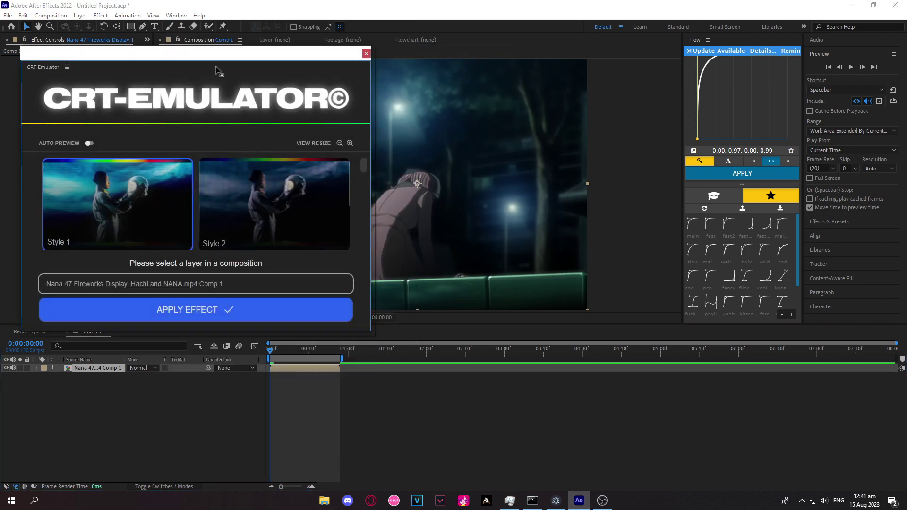
pyautogui.click(288, 378)
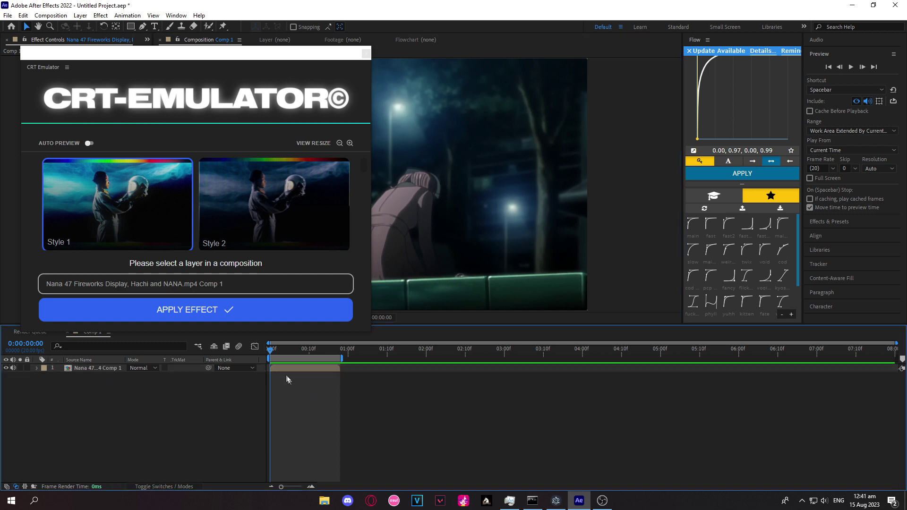
pyautogui.hotkey('ctrl', 'a')
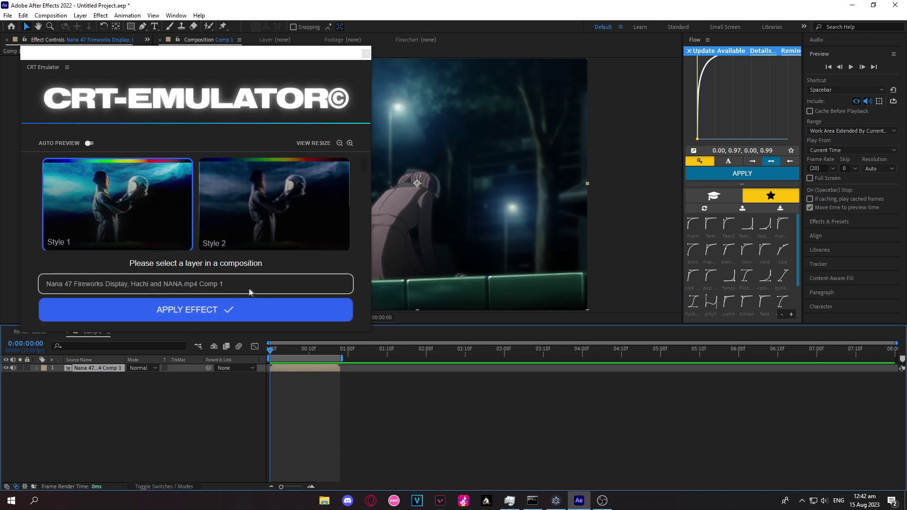
pyautogui.click(311, 383)
pyautogui.click(309, 370)
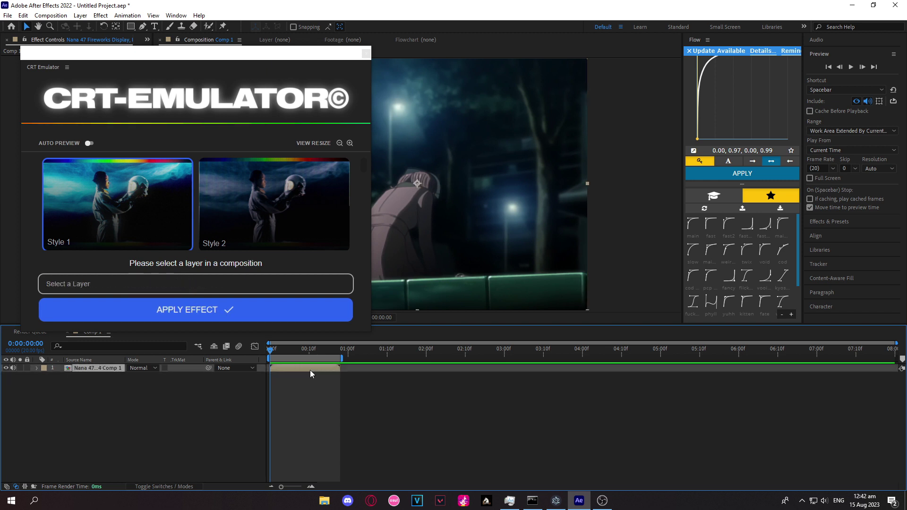
pyautogui.scroll(-4, 276, 225)
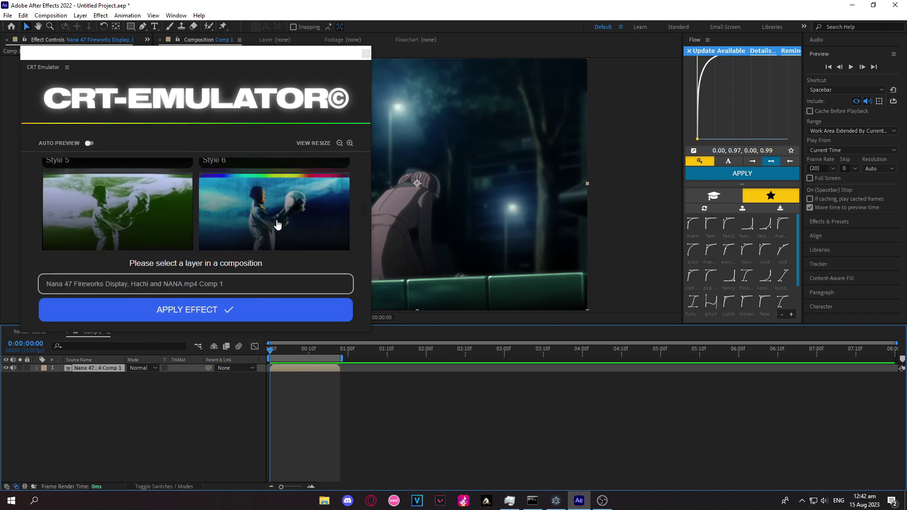
pyautogui.scroll(-4, 276, 224)
pyautogui.scroll(-2, 276, 213)
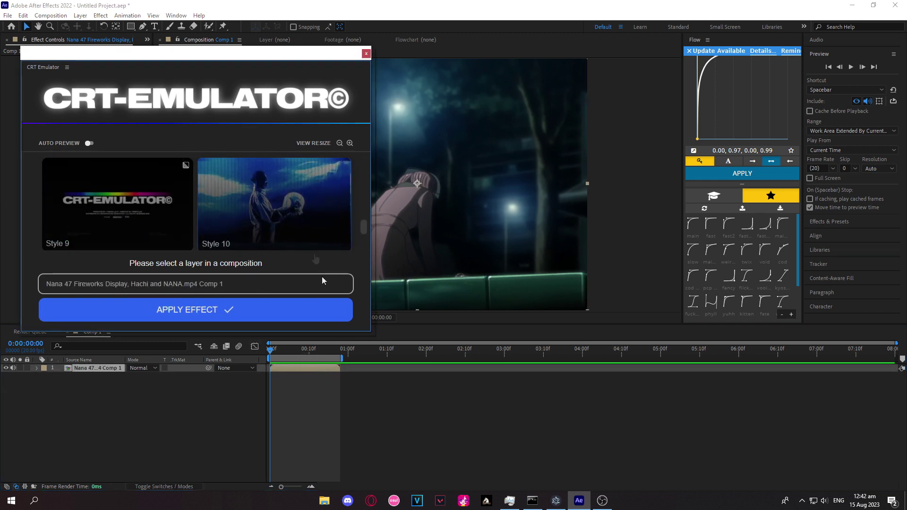
pyautogui.click(315, 240)
pyautogui.click(260, 310)
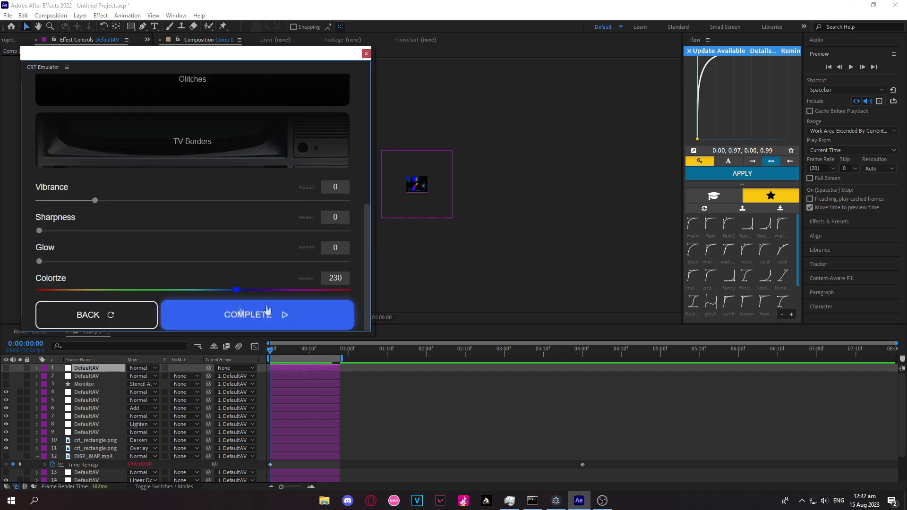
pyautogui.scroll(5, 421, 247)
pyautogui.scroll(2, 440, 252)
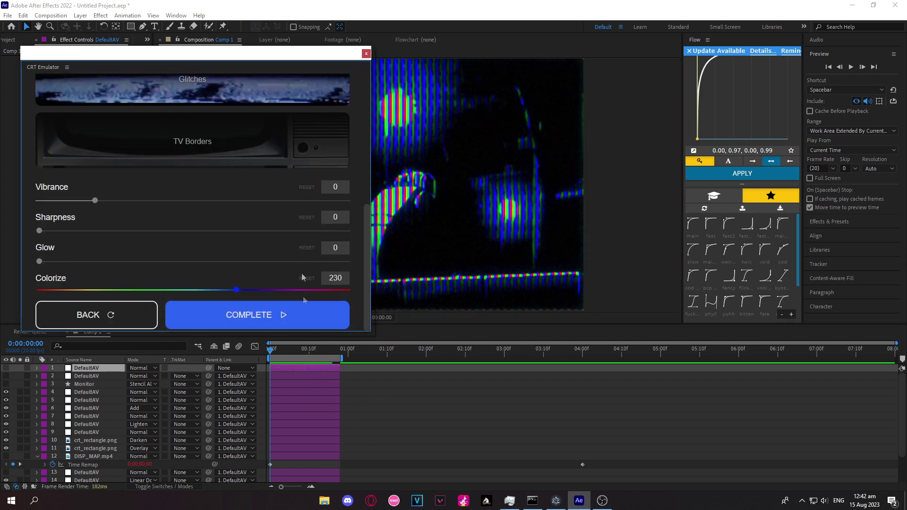
pyautogui.scroll(-3, 425, 425)
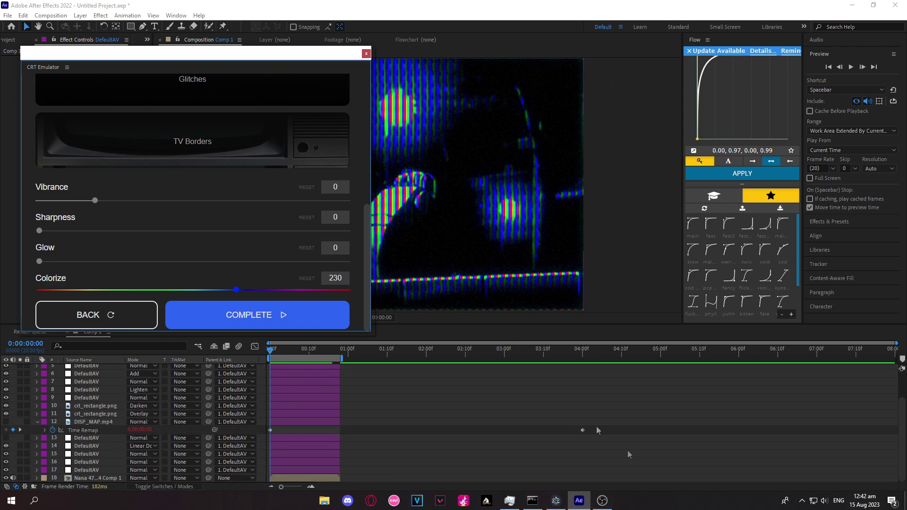
pyautogui.scroll(3, 410, 381)
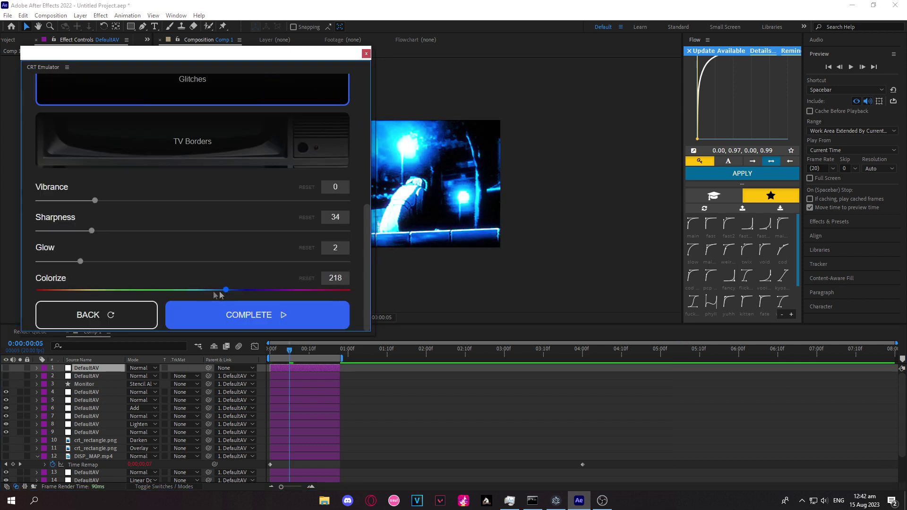
# Shift the CRT Colorize hue to 210 for a blue tint and complete it into one CRT Effect layer.
pyautogui.moveTo(205, 290); pyautogui.dragTo(219, 290)
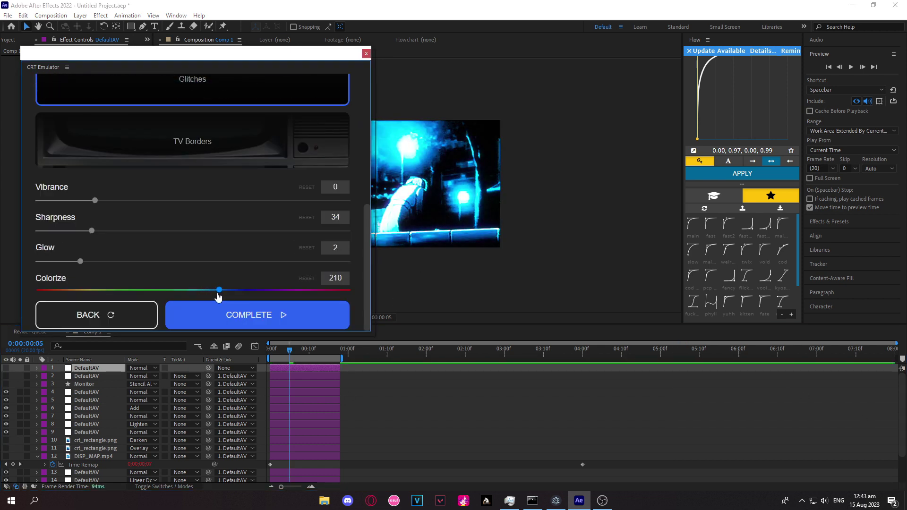
pyautogui.click(245, 315)
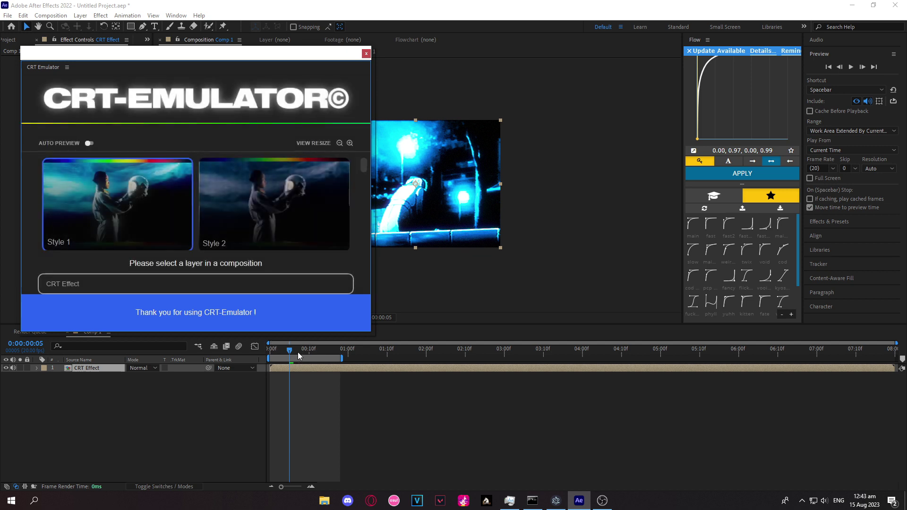
pyautogui.scroll(1, 440, 291)
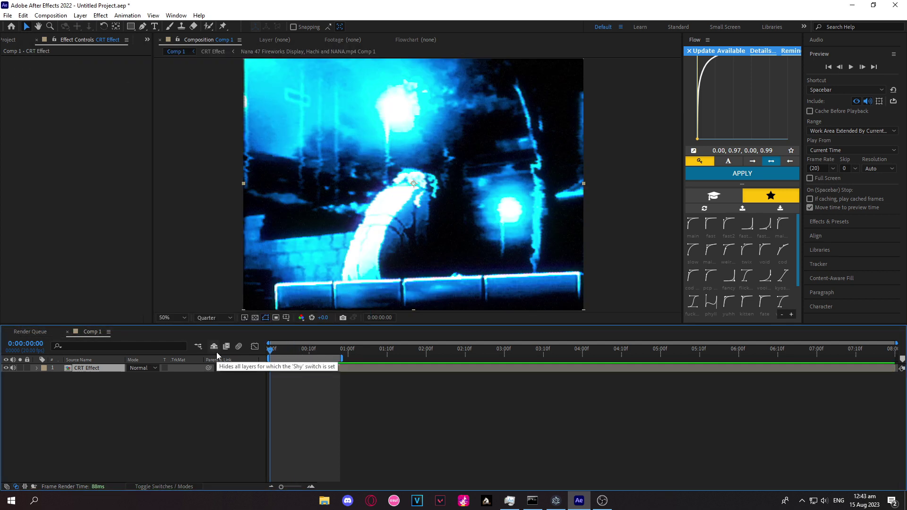